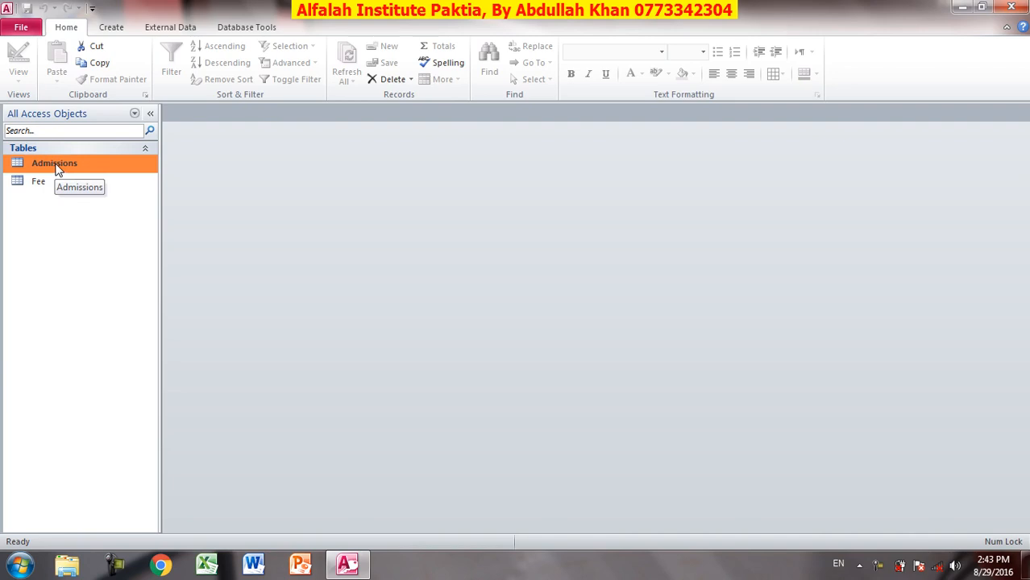
# - Open the Admissions table to view its records and close it again
pyautogui.doubleClick(57, 164)
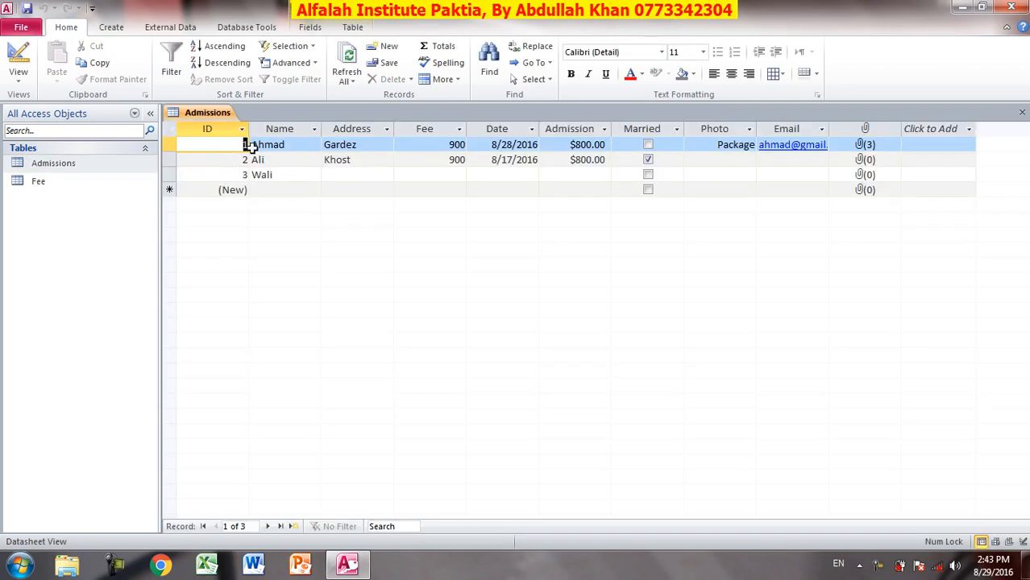
pyautogui.click(1021, 112)
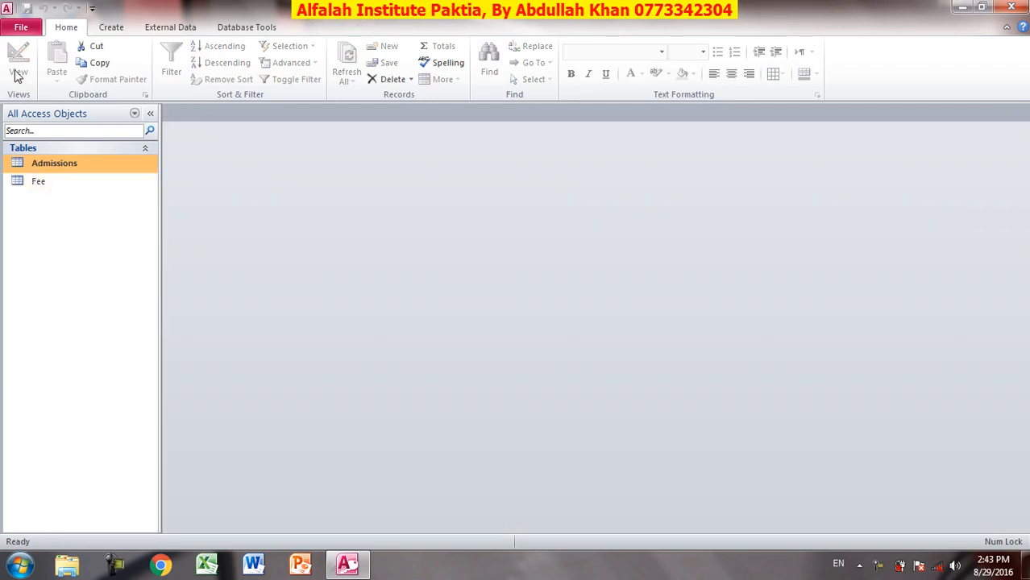
# - Create a new table and save it under the name Alfalah while switching to Design view
pyautogui.click(112, 26)
pyautogui.click(73, 63)
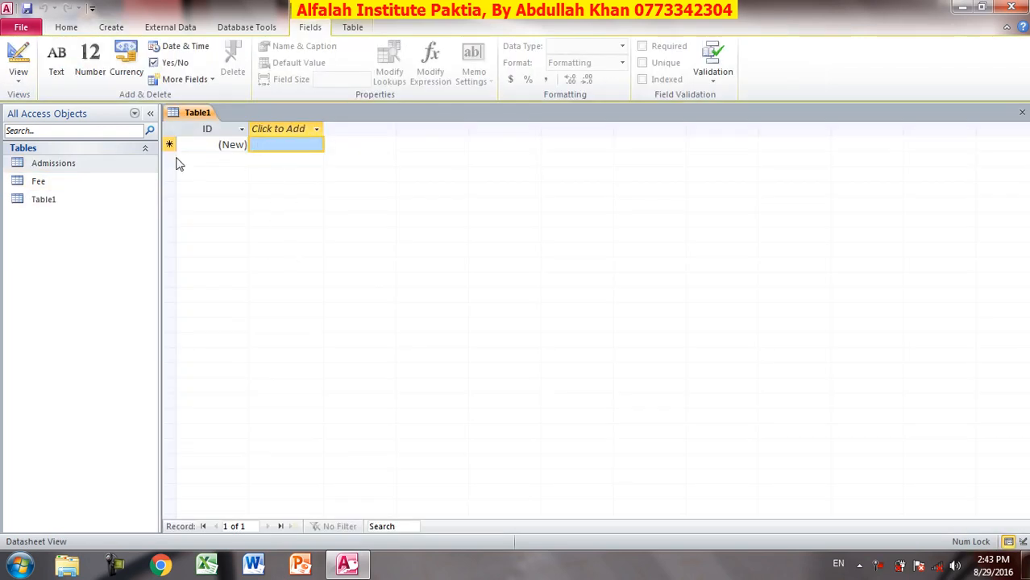
pyautogui.click(17, 56)
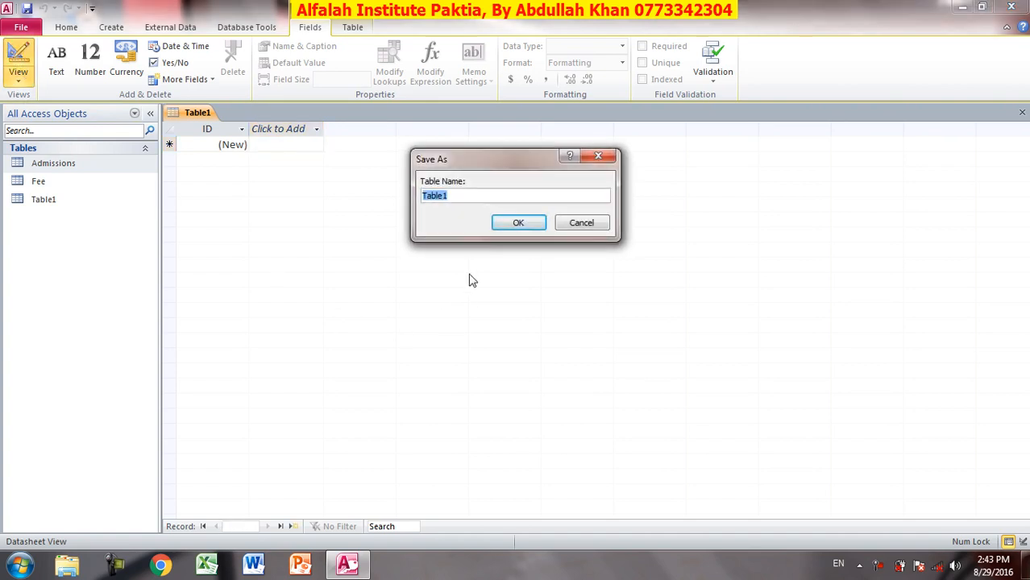
pyautogui.write('Word')
pyautogui.press('BackSpace')
pyautogui.press('BackSpace')
pyautogui.press('BackSpace')
pyautogui.write('Alfalah')
pyautogui.click(518, 222)
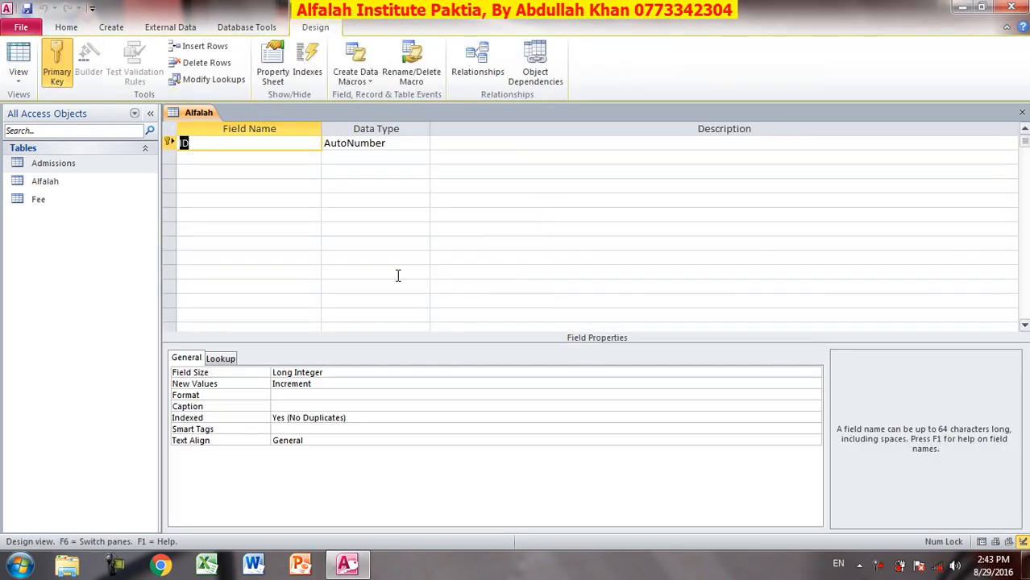
# - Add the fields SName and Program below ID, both with the Text data type
pyautogui.click(194, 158)
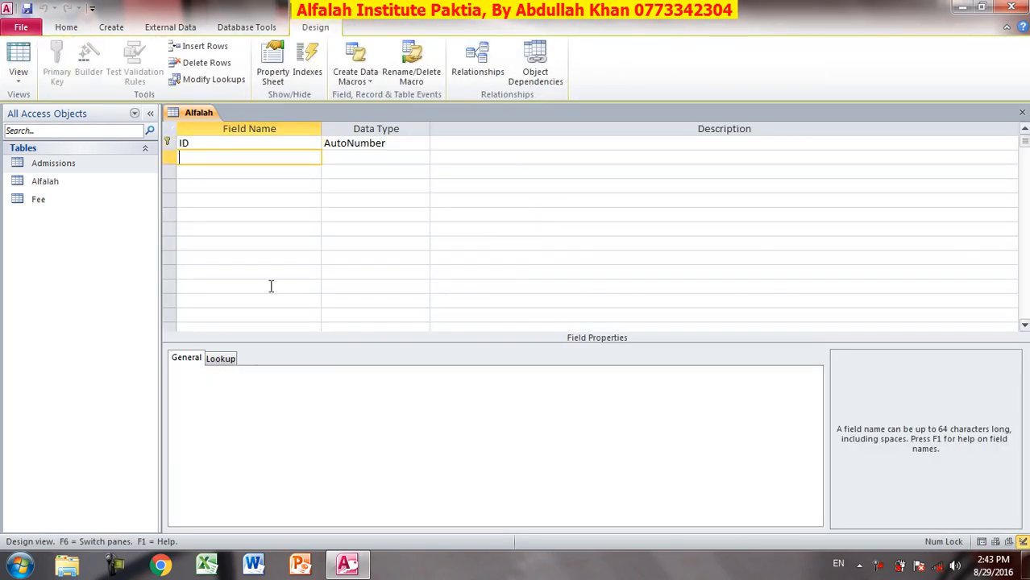
pyautogui.write('SName')
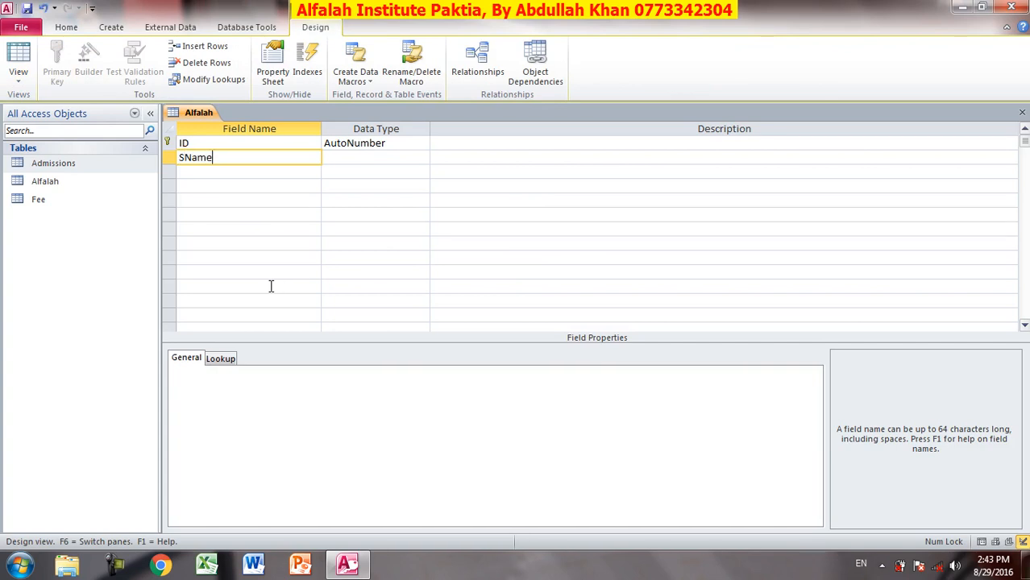
pyautogui.press('Tab')
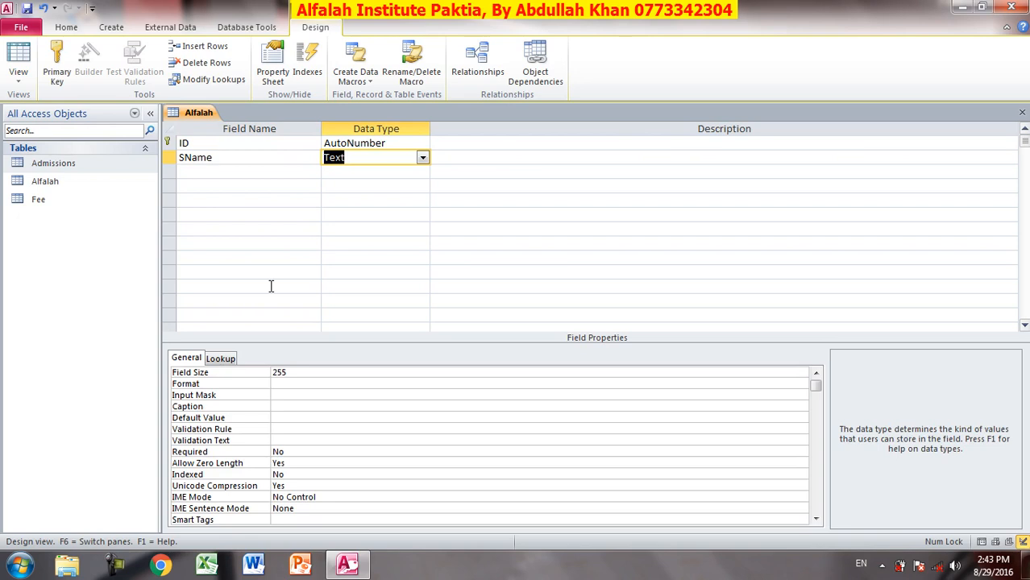
pyautogui.press('Tab')
pyautogui.press('Tab')
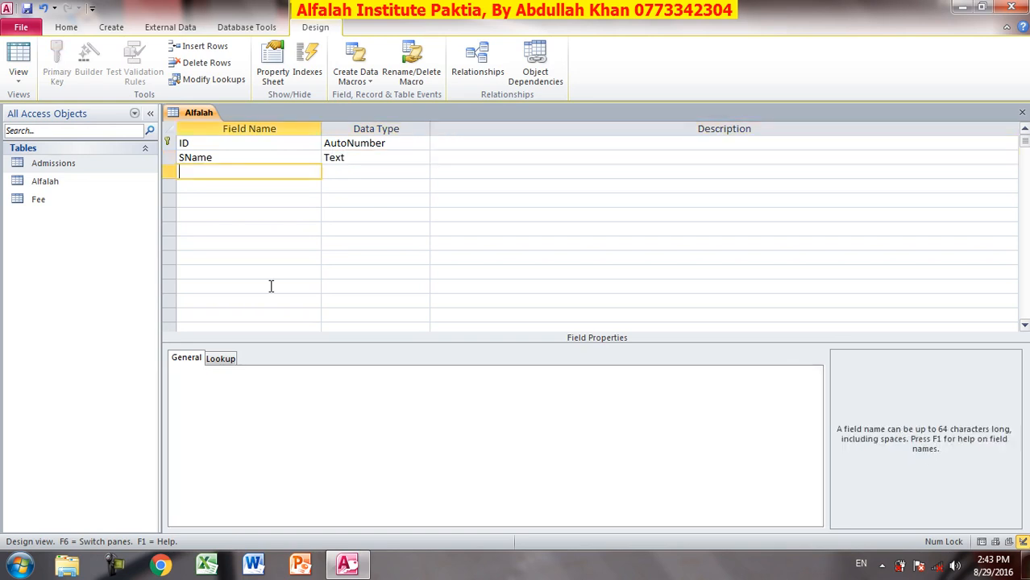
pyautogui.write('Program')
pyautogui.press('Tab')
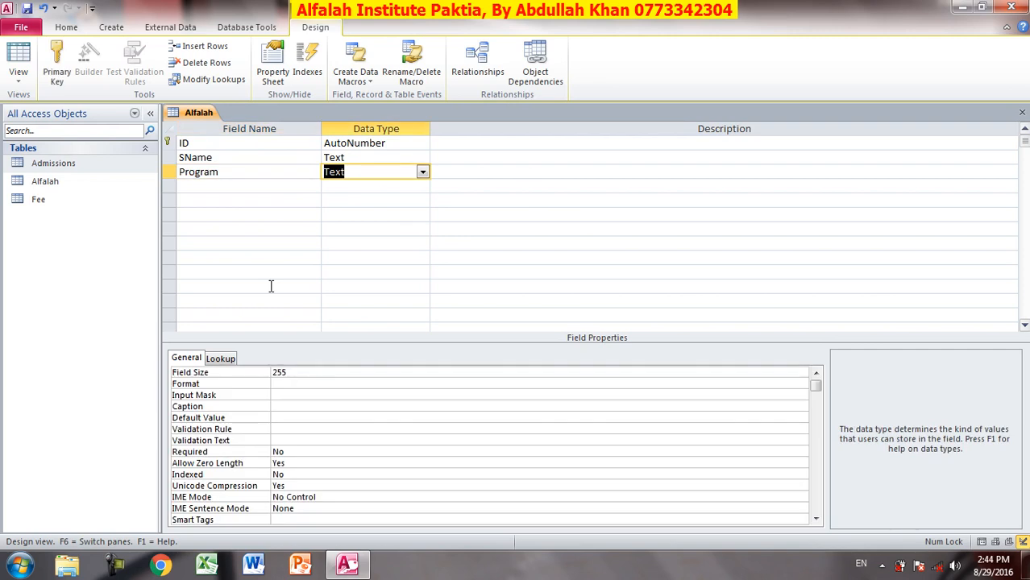
pyautogui.press('Tab')
pyautogui.press('Tab')
# - Add a Fee field with the Number data type, then save the table and show it in Datasheet view
pyautogui.write('Fee')
pyautogui.press('Tab')
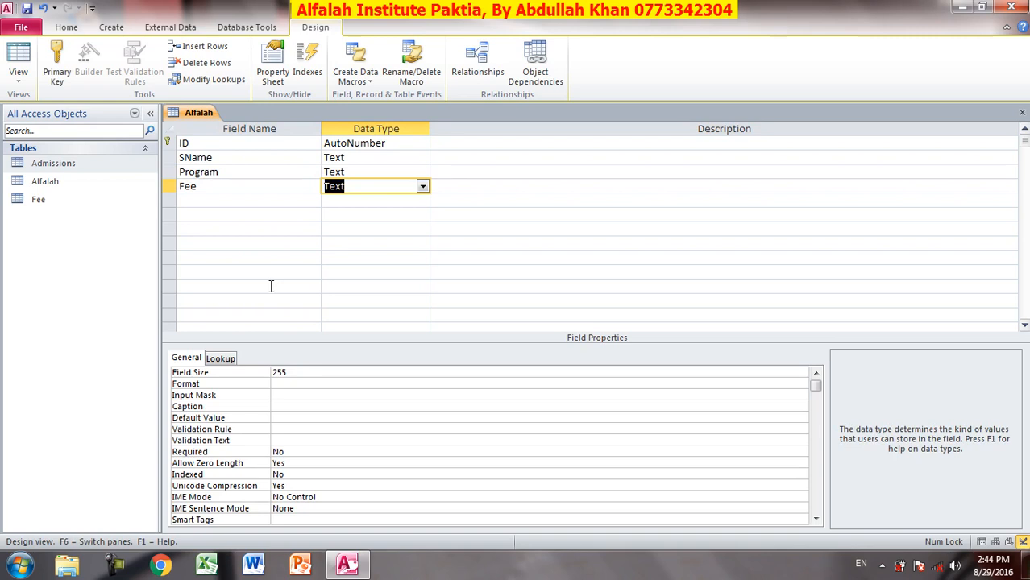
pyautogui.write('number')
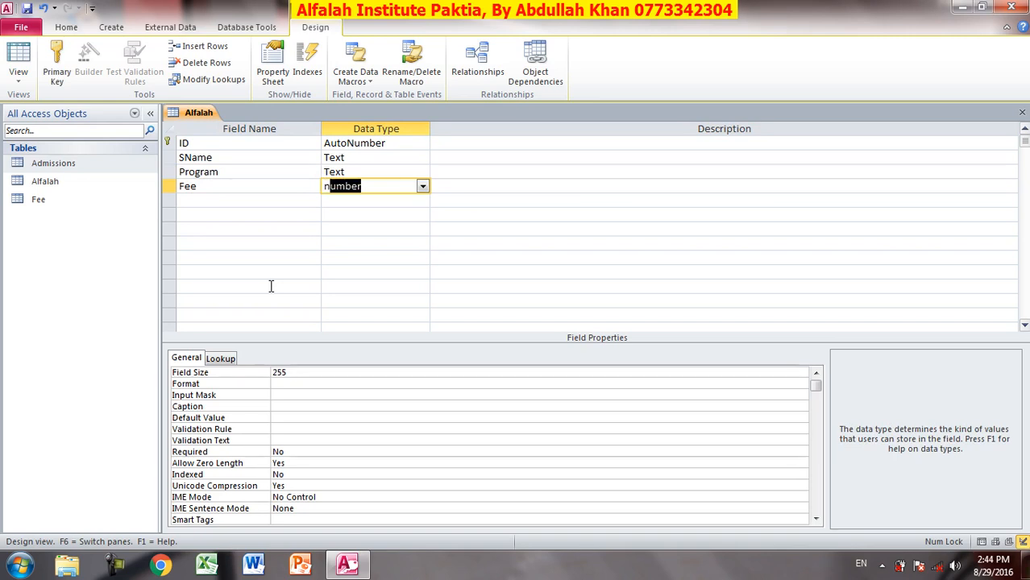
pyautogui.press('Tab')
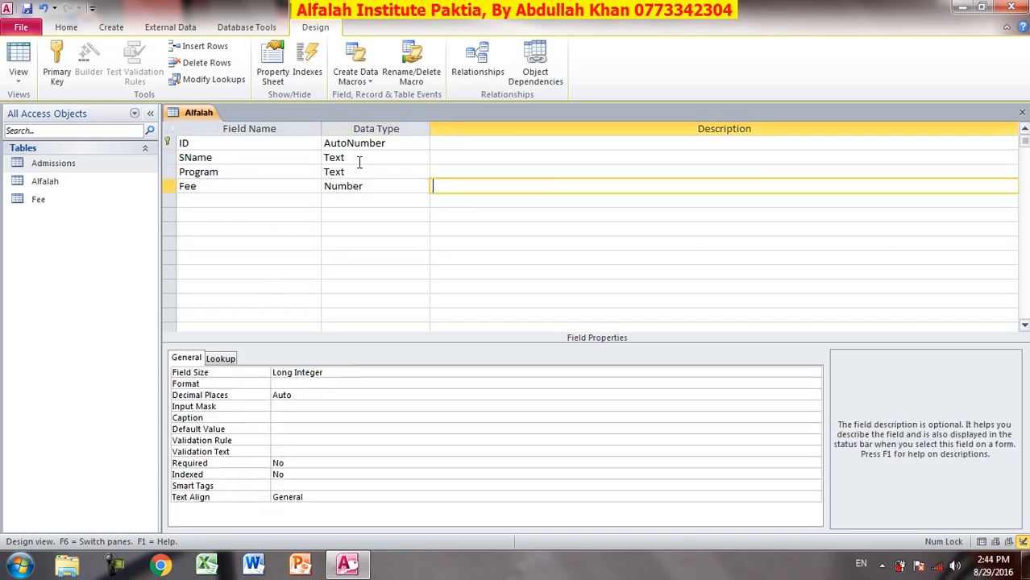
pyautogui.click(18, 57)
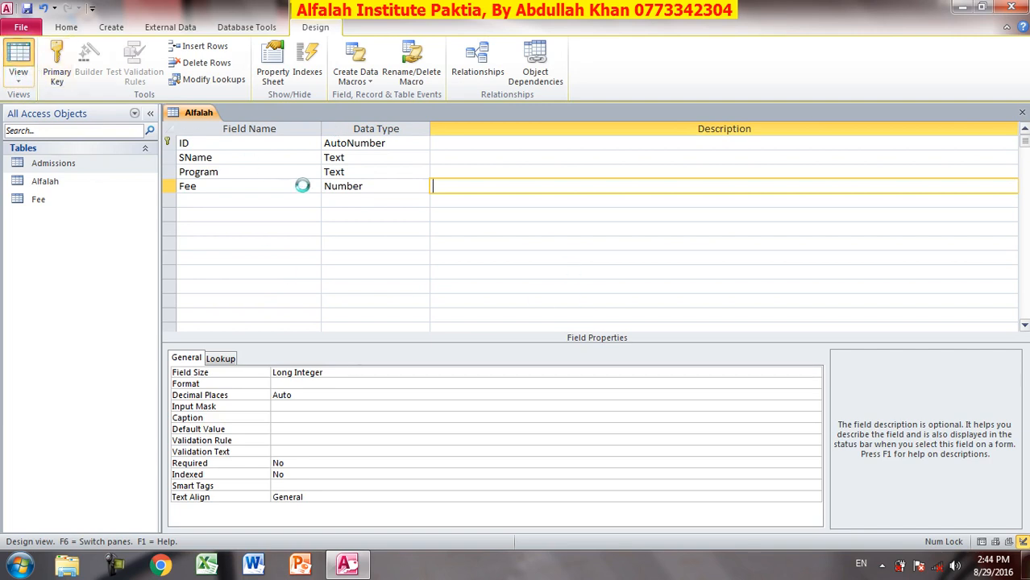
pyautogui.click(488, 321)
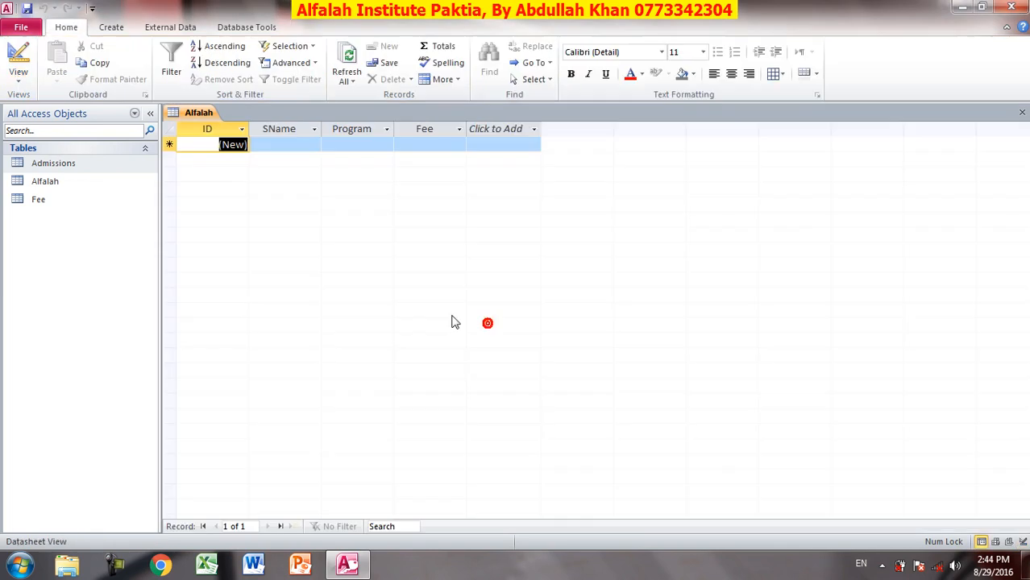
# - Return the Alfalah table to Design view and examine the Field Size options of the ID field
pyautogui.click(17, 74)
pyautogui.click(61, 105)
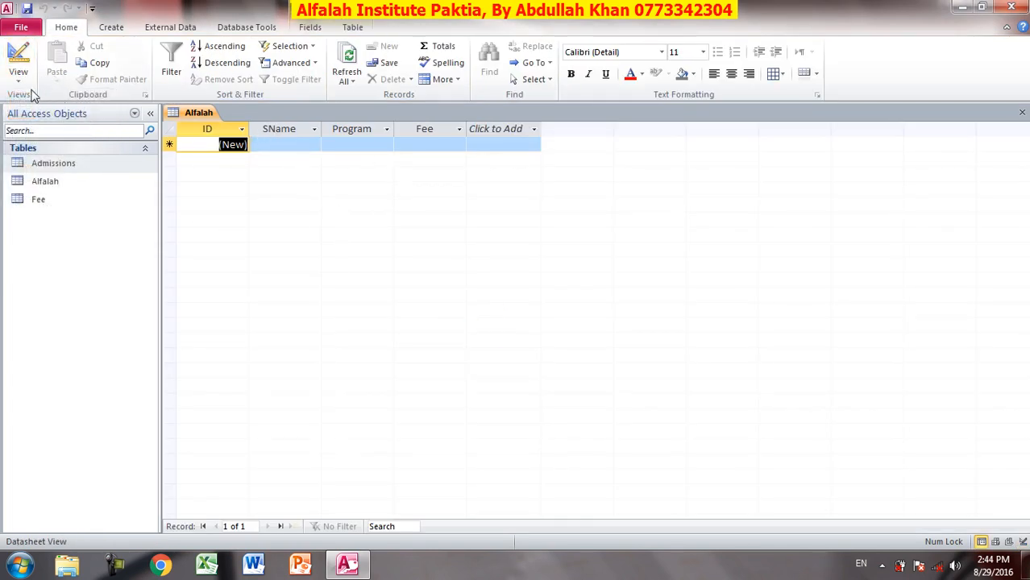
pyautogui.click(18, 55)
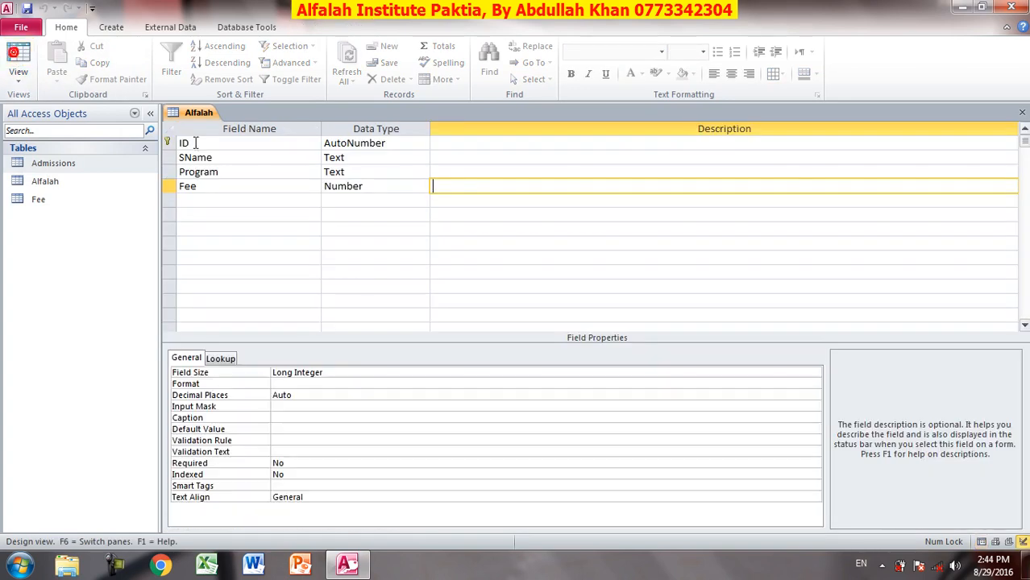
pyautogui.click(357, 143)
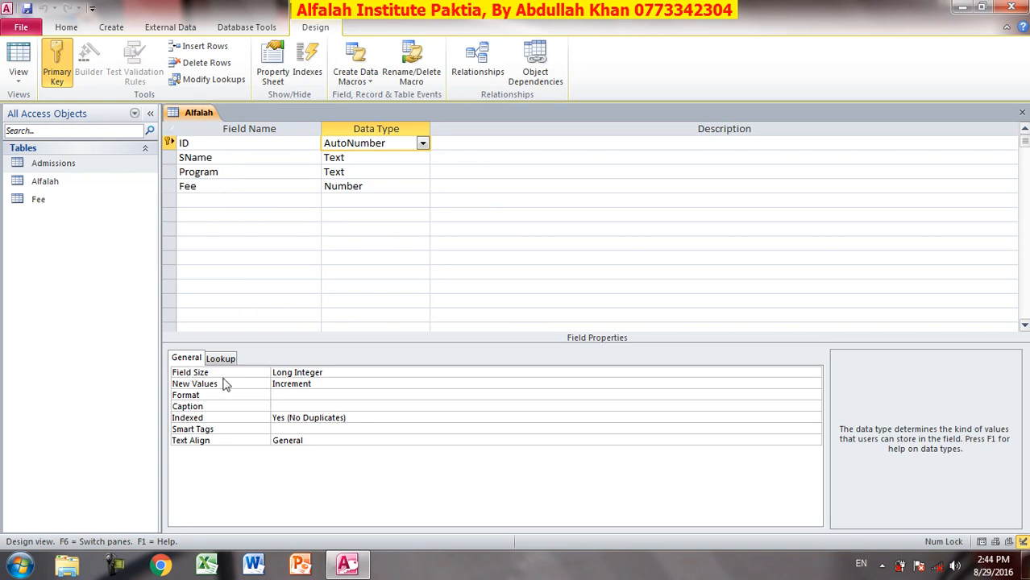
pyautogui.click(342, 373)
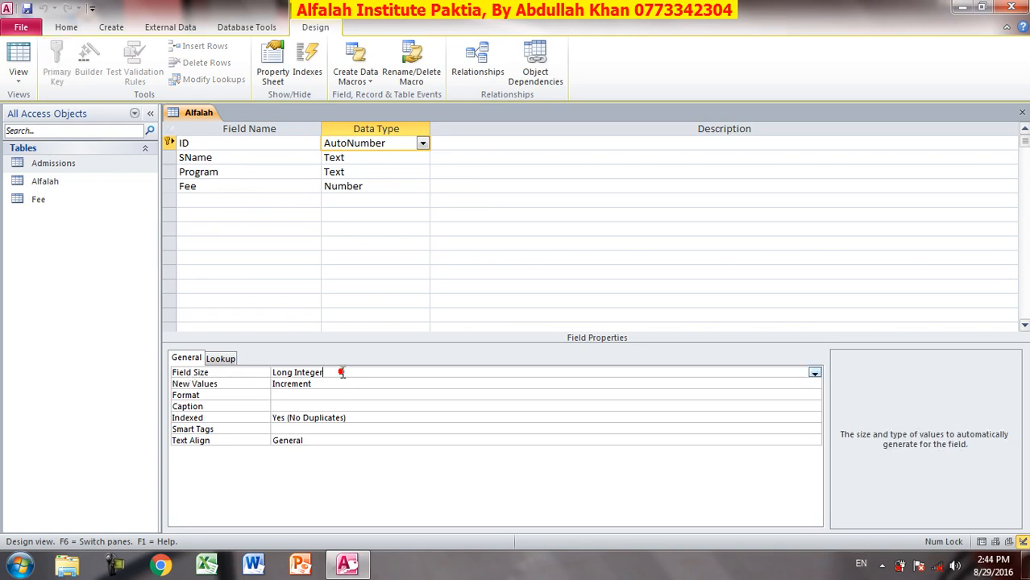
pyautogui.click(811, 374)
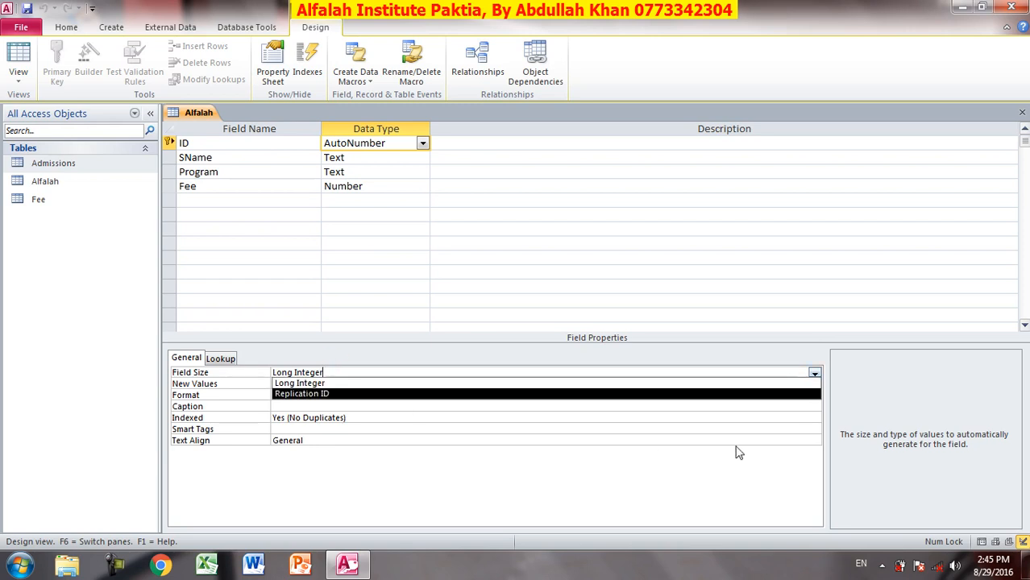
pyautogui.click(859, 396)
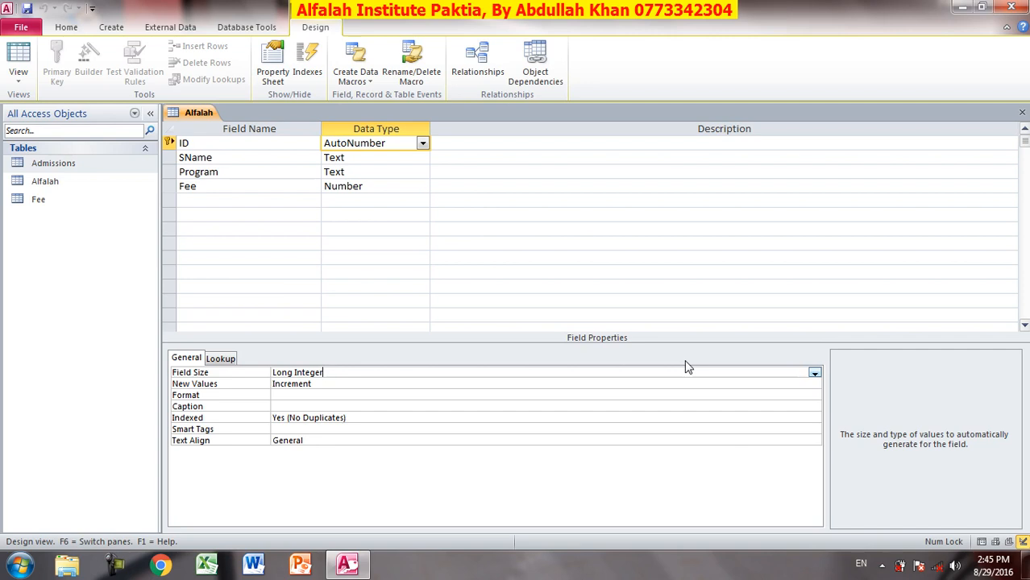
# - Switch to Datasheet view and enter four student names in the SName column, one per record
pyautogui.click(18, 57)
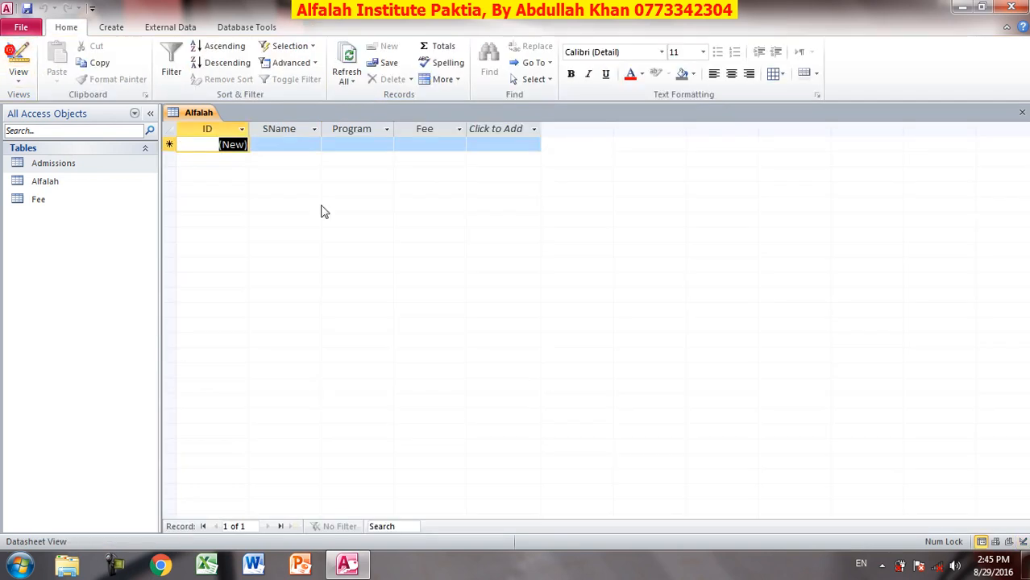
pyautogui.click(269, 144)
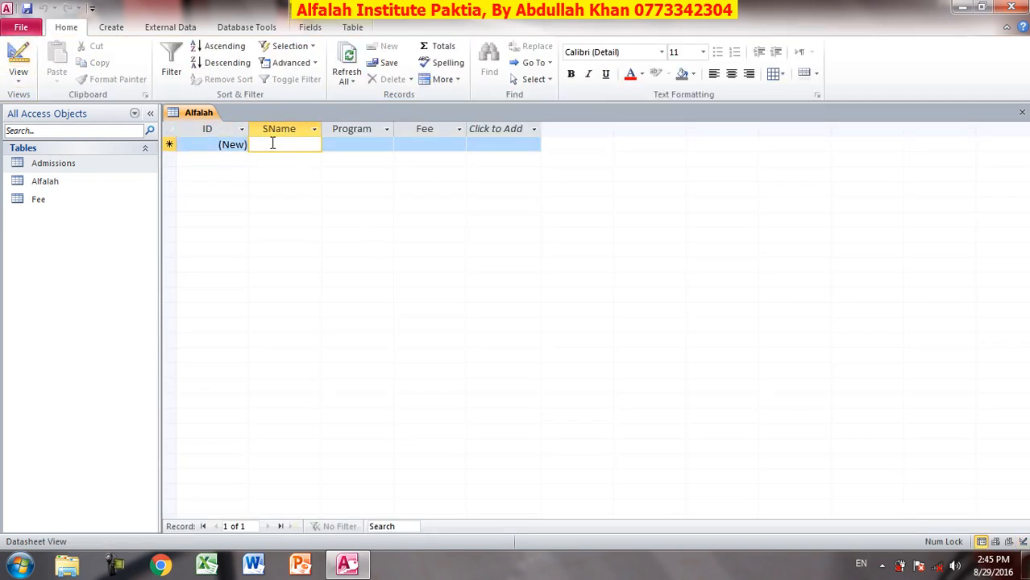
pyautogui.write('ali')
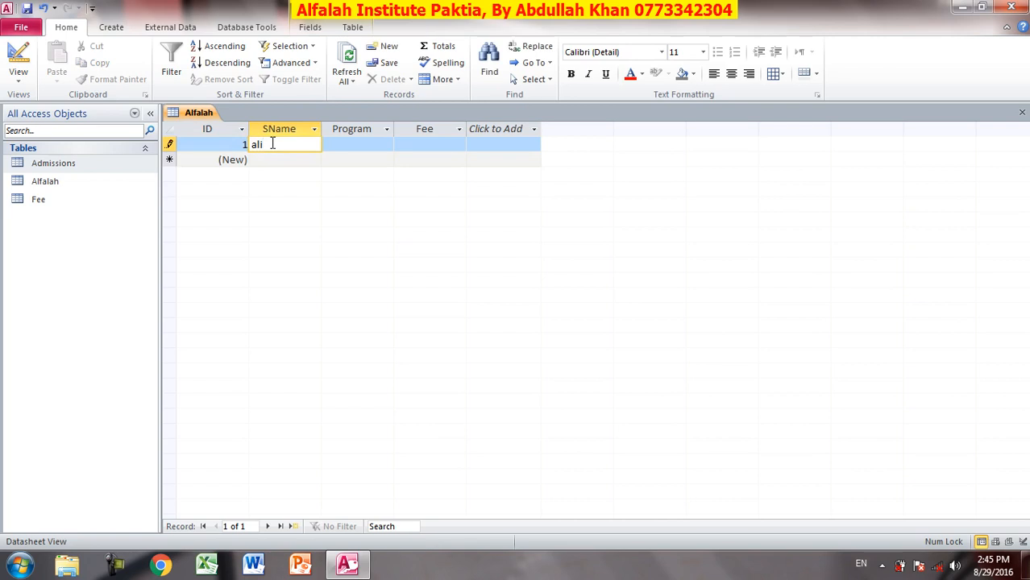
pyautogui.press('Down')
pyautogui.write('wali')
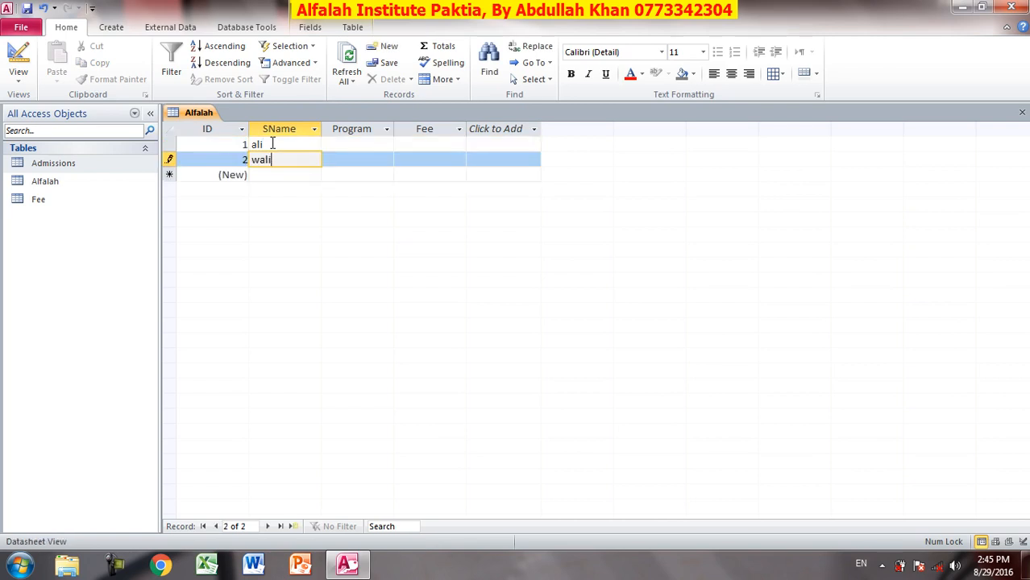
pyautogui.press('Down')
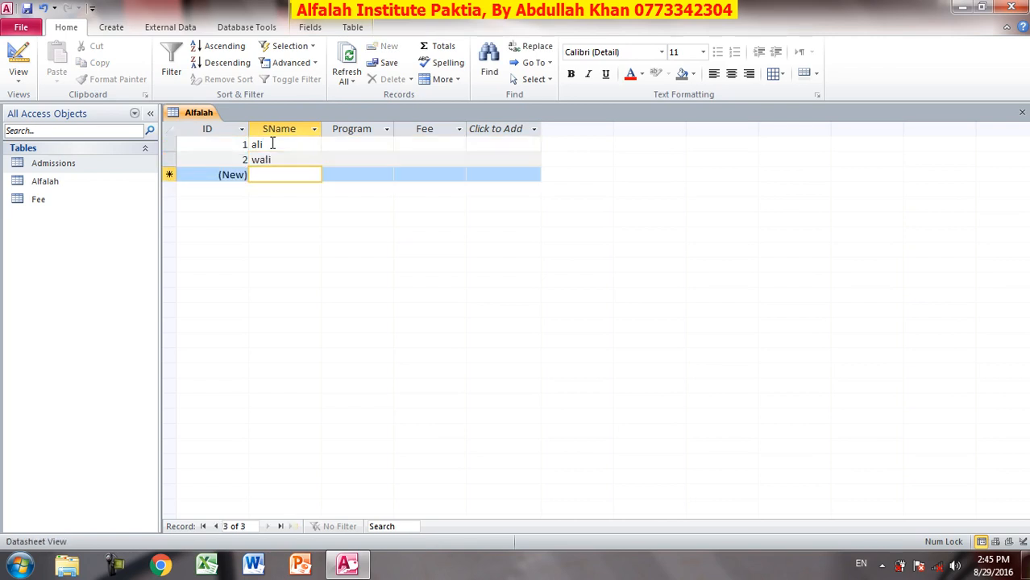
pyautogui.write('ahmad')
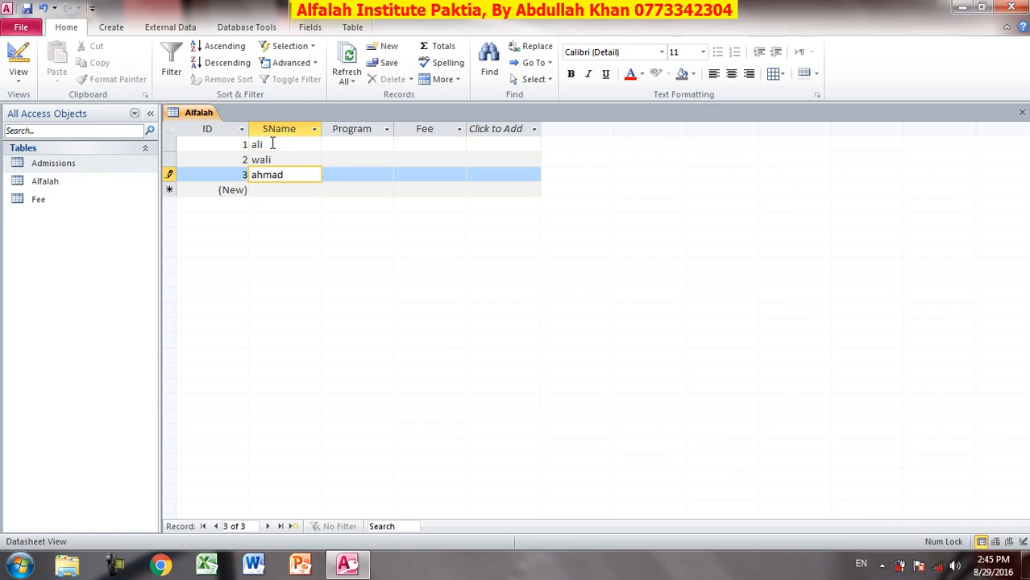
pyautogui.press('Down')
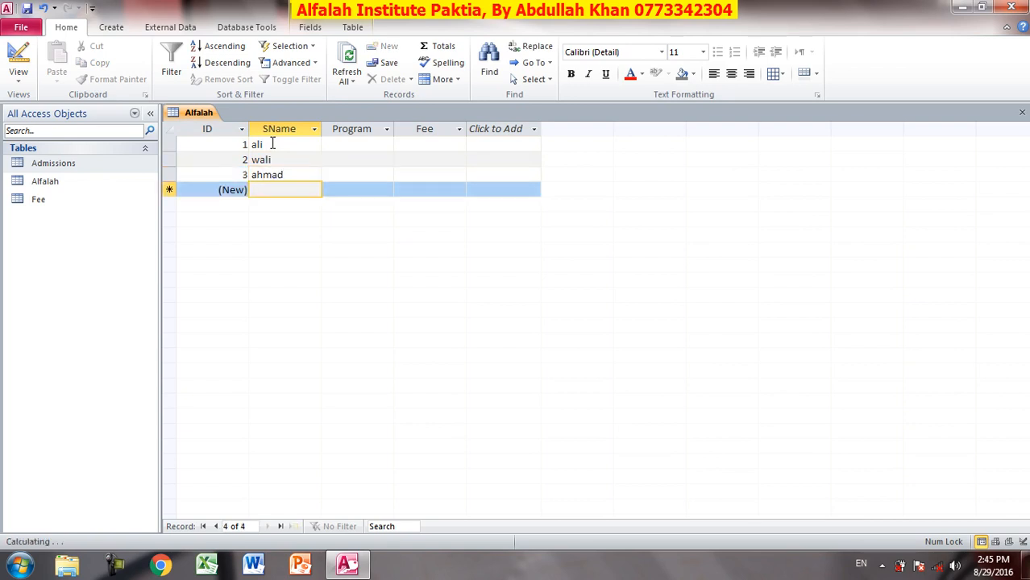
pyautogui.write('mahmood')
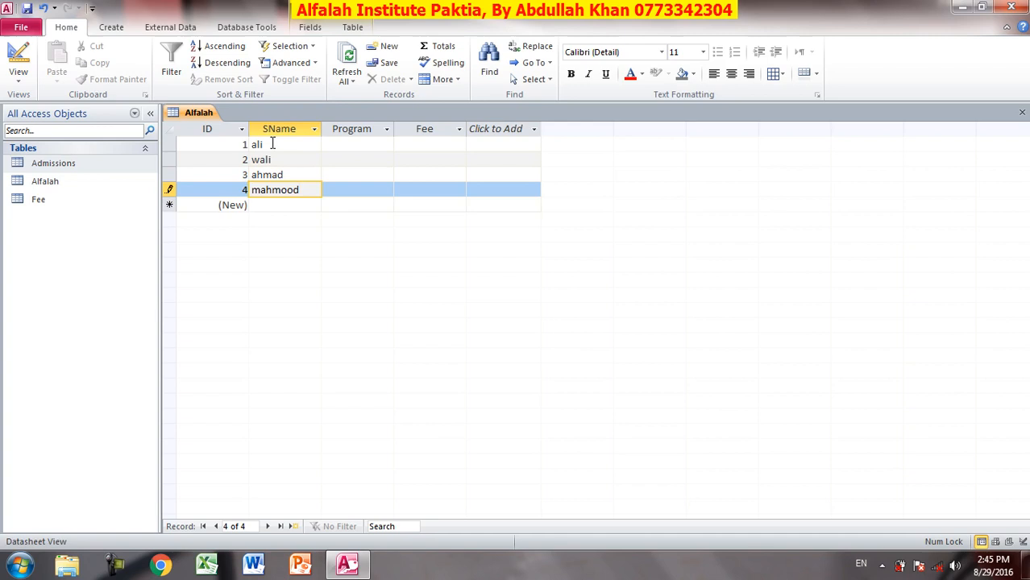
pyautogui.press('Down')
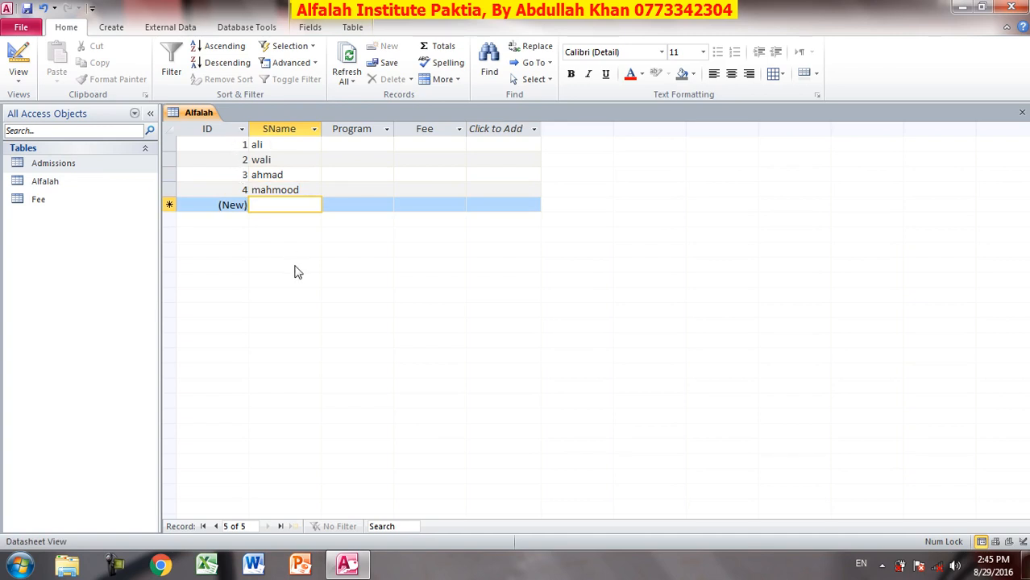
# - In Design view, set the ID field's Field Size to Replication ID and accept the data type change
pyautogui.click(18, 60)
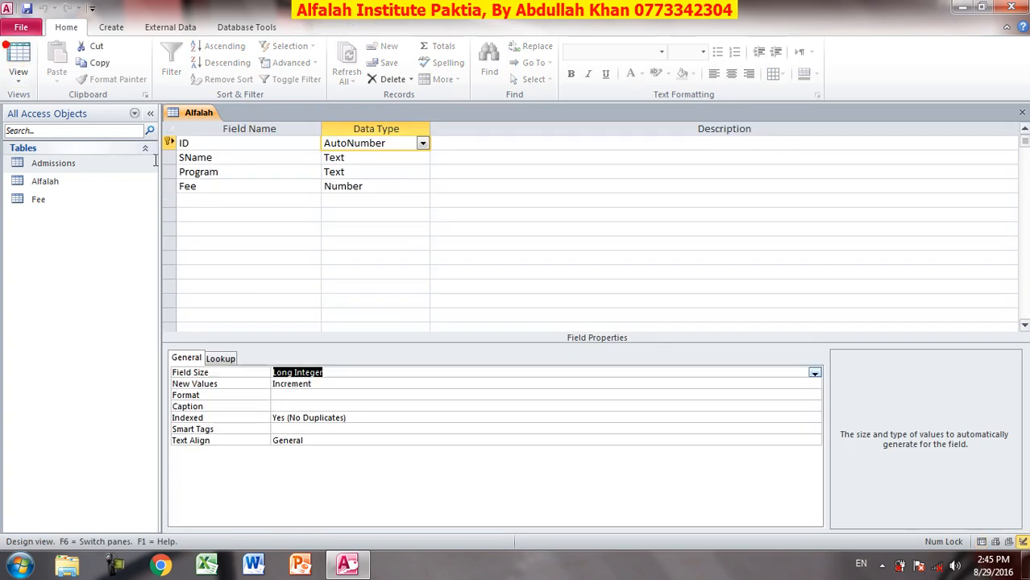
pyautogui.click(814, 375)
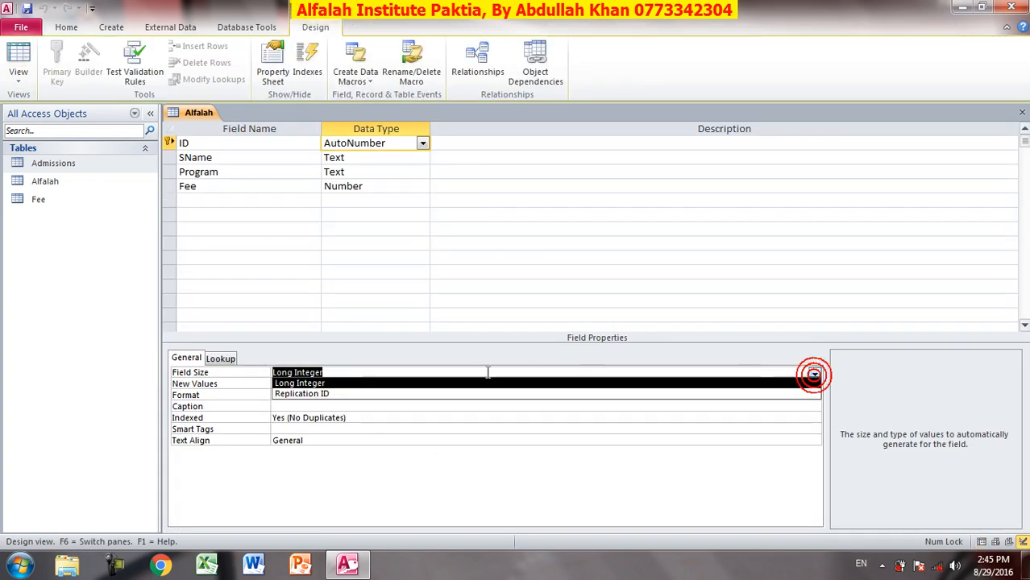
pyautogui.click(337, 395)
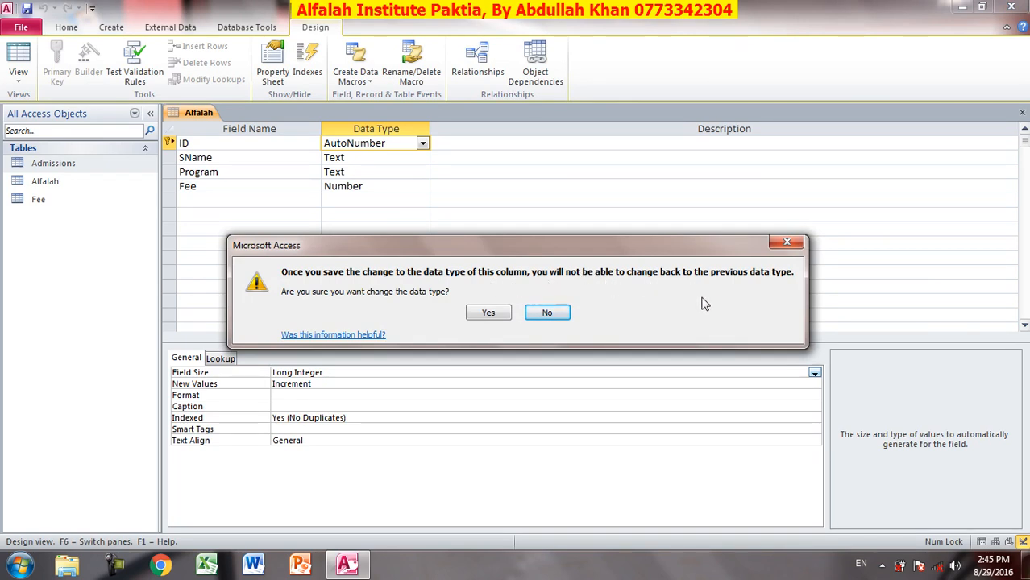
pyautogui.moveTo(520, 243); pyautogui.dragTo(747, 212)
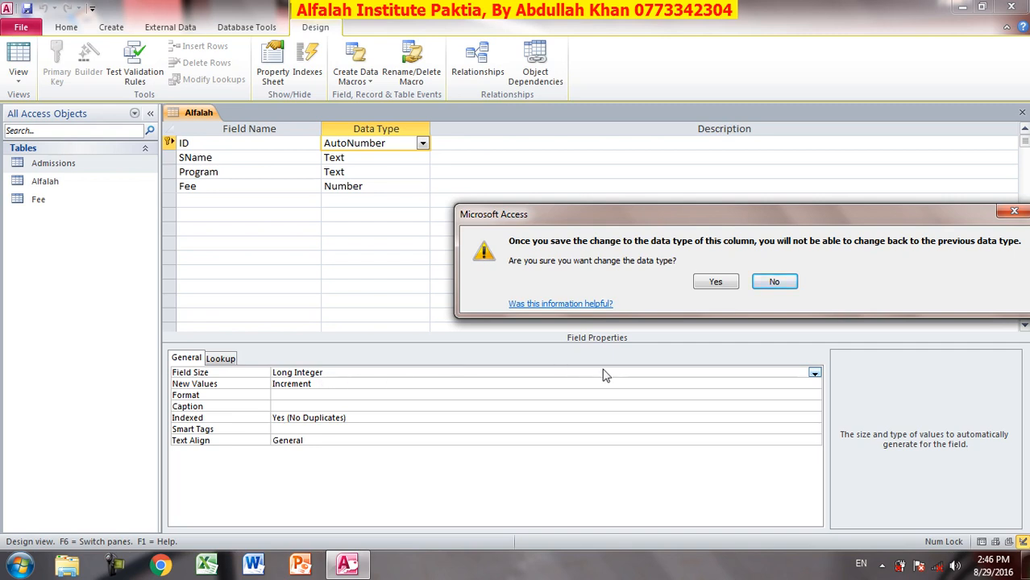
pyautogui.click(715, 283)
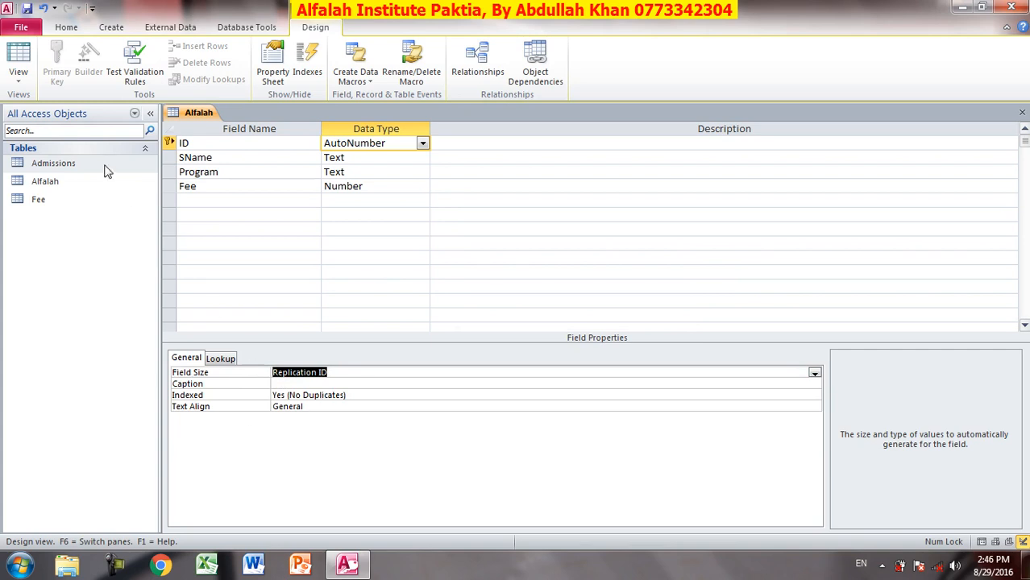
# - Save the table, switch to Datasheet view and add thirteen new records with short filler text such as "fsdfsf" in the SName column
pyautogui.click(18, 60)
pyautogui.click(490, 322)
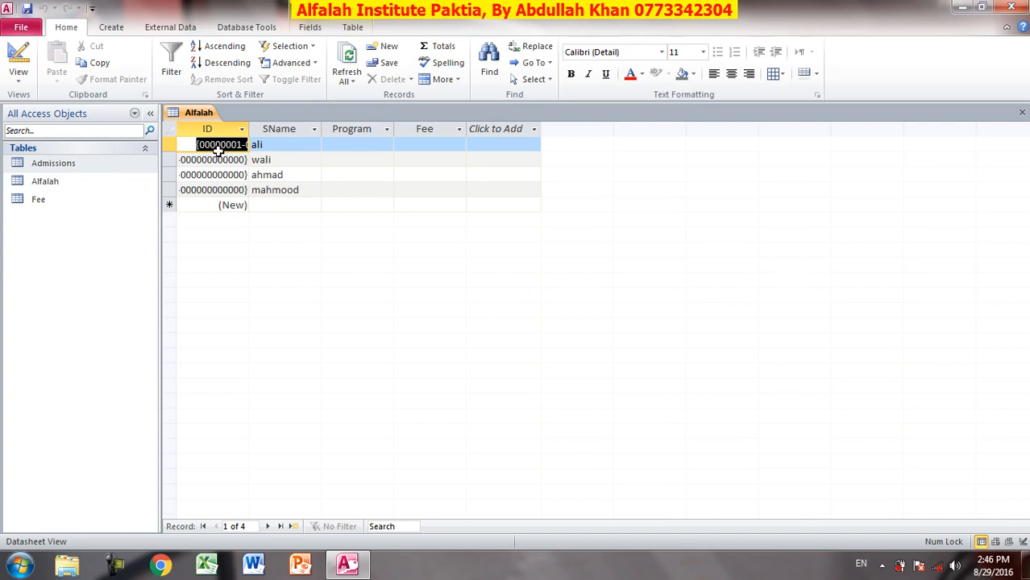
pyautogui.click(286, 204)
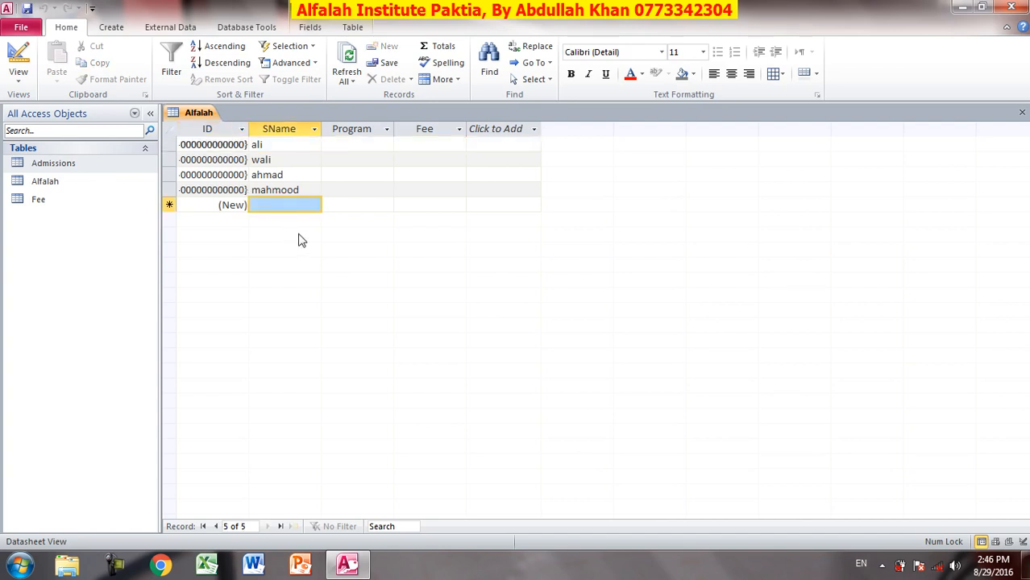
pyautogui.write('fsdfsf')
pyautogui.press('Down')
pyautogui.write('sdfsd')
pyautogui.press('Down')
pyautogui.write('fs')
pyautogui.press('Down')
pyautogui.write('fs')
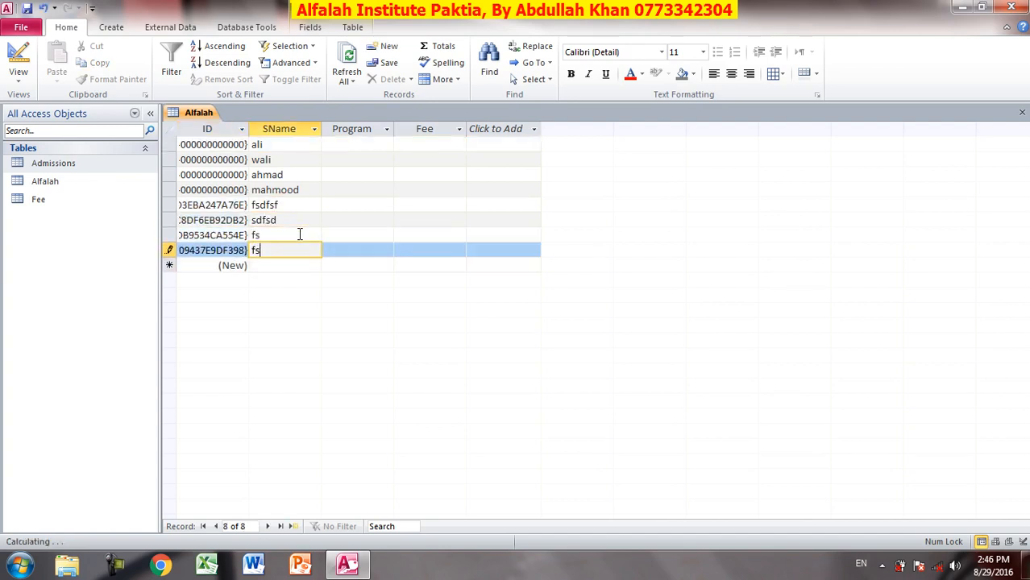
pyautogui.write('fs')
pyautogui.press('Down')
pyautogui.press('f')
pyautogui.press('s')
pyautogui.press('Down')
pyautogui.press('f')
pyautogui.press('Down')
pyautogui.press('s')
pyautogui.press('f')
pyautogui.press('Down')
pyautogui.press('s')
pyautogui.press('Down')
pyautogui.press('f')
pyautogui.press('s')
pyautogui.press('Down')
pyautogui.press('f')
pyautogui.press('Down')
pyautogui.press('s')
pyautogui.press('f')
pyautogui.press('Down')
pyautogui.press('s')
pyautogui.press('Down')
pyautogui.press('f')
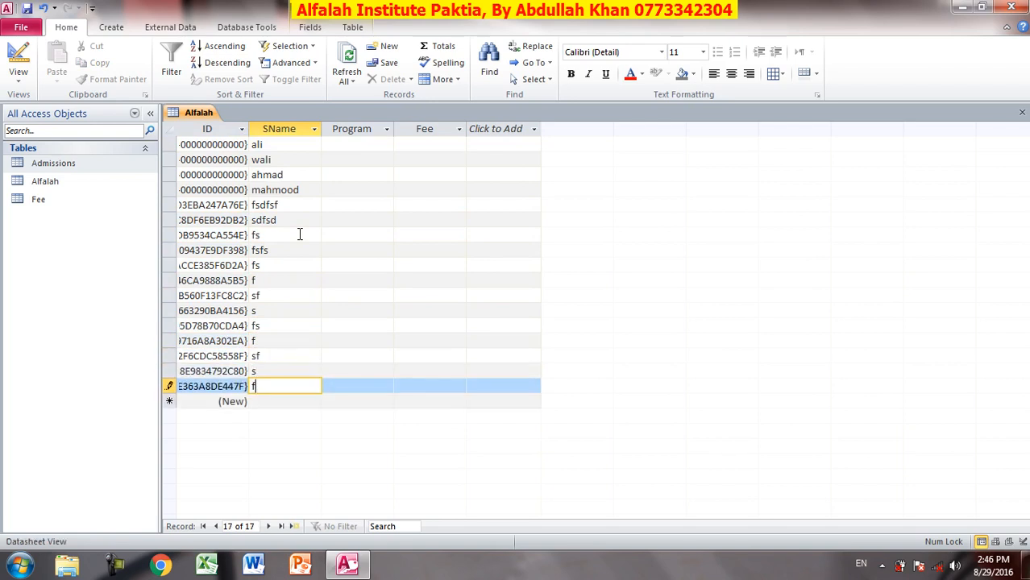
pyautogui.press('Down')
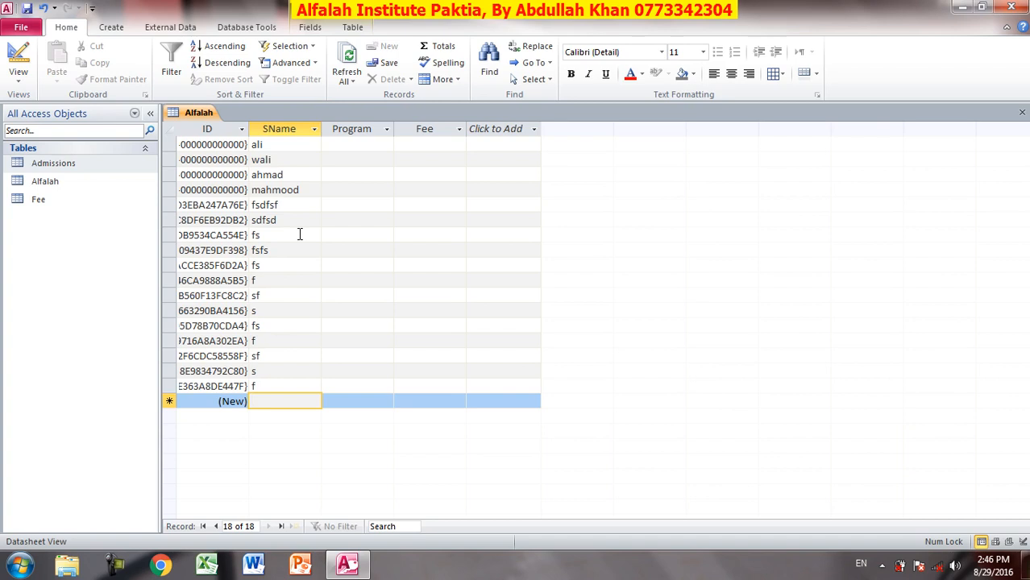
# - Close the Alfalah table, create a new table, and open it in Design view, saving it as Table1
pyautogui.click(1022, 112)
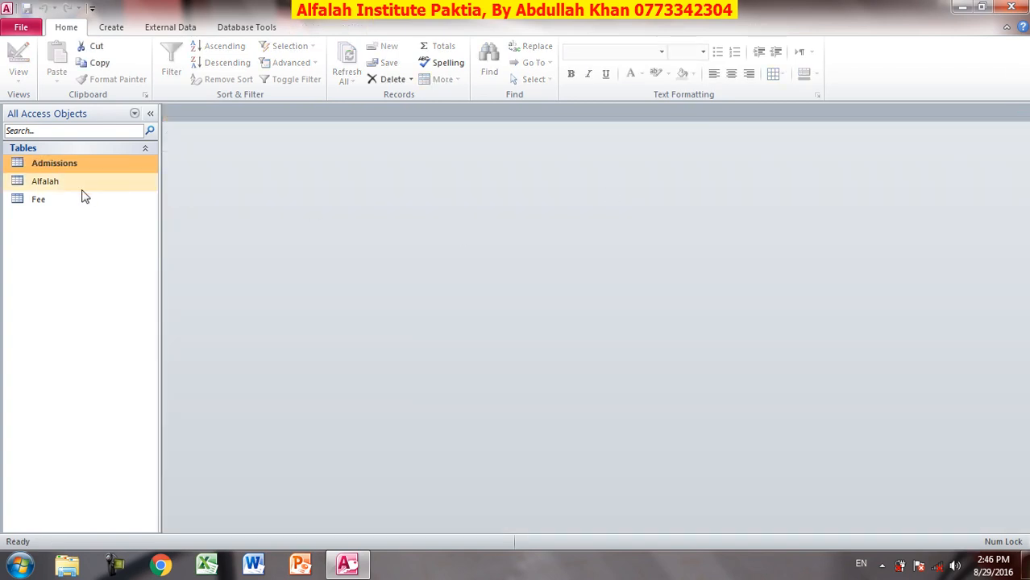
pyautogui.click(112, 27)
pyautogui.click(71, 61)
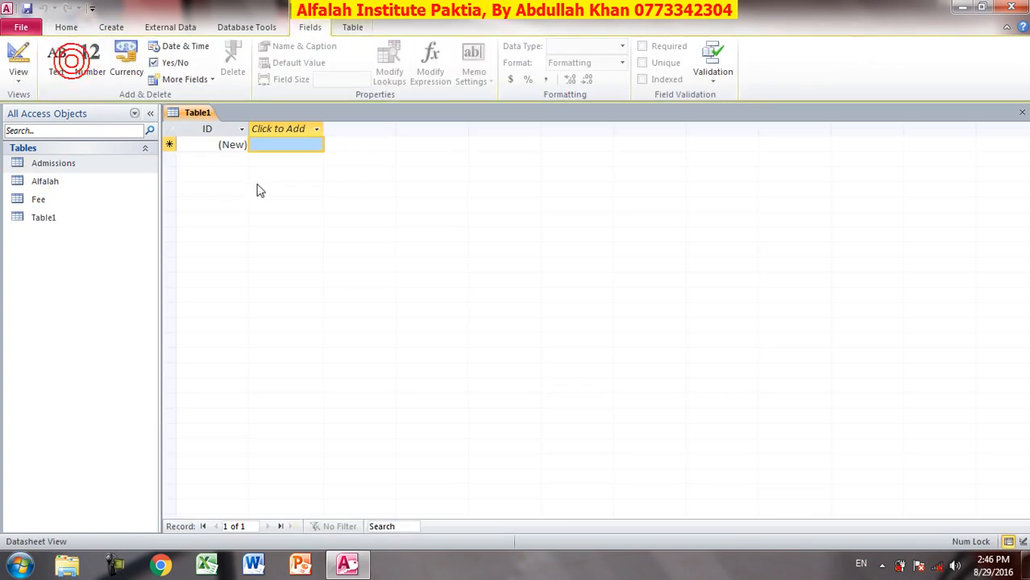
pyautogui.click(18, 58)
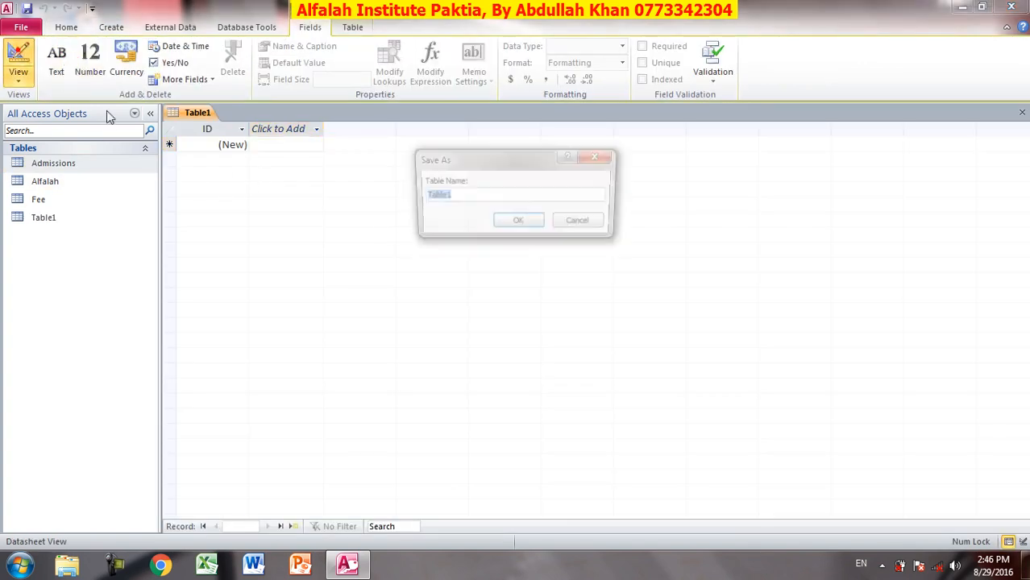
pyautogui.click(519, 222)
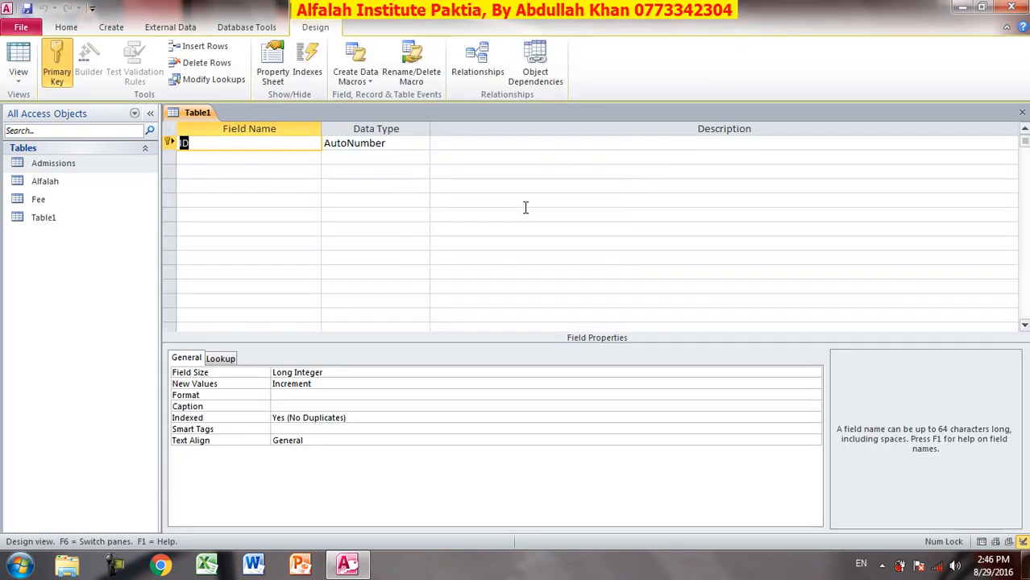
# - Add the fields SName and Program below the ID field, both with the Text data type
pyautogui.click(197, 159)
pyautogui.write('SN')
pyautogui.press('Return')
pyautogui.press('Return')
pyautogui.press('Return')
pyautogui.write('Program')
pyautogui.press('Return')
pyautogui.press('Return')
pyautogui.press('Return')
# - Add a Fee field with the Number data type below Program
pyautogui.write('F')
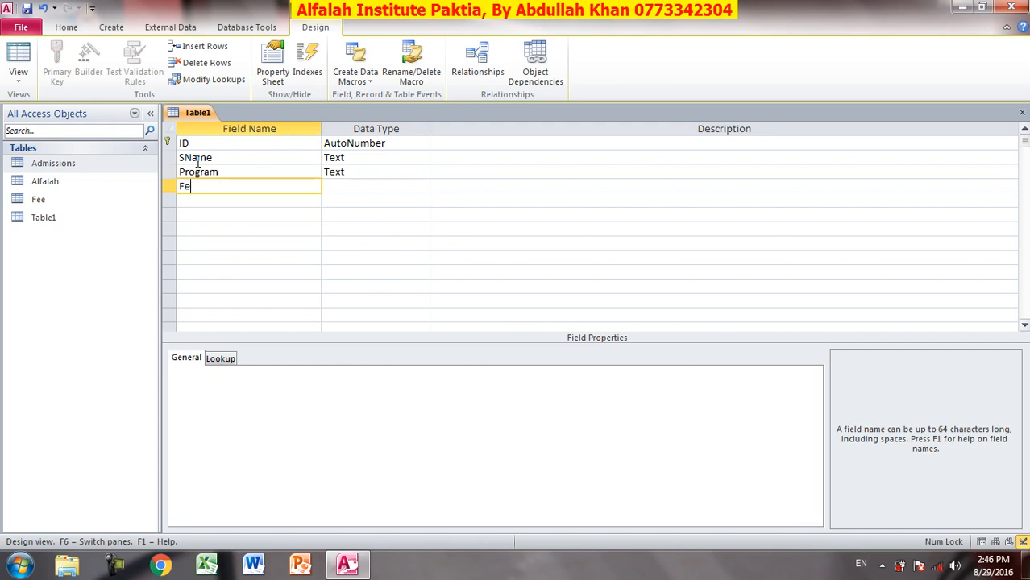
pyautogui.write('e')
pyautogui.press('Return')
pyautogui.write('n')
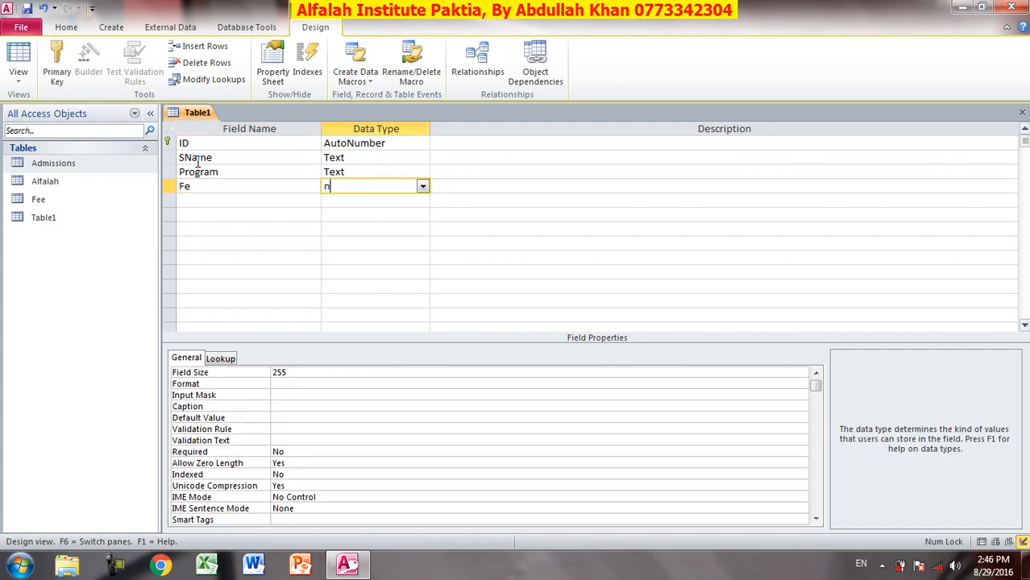
pyautogui.write('0n')
pyautogui.press('Left')
pyautogui.press('Left')
pyautogui.press('Left')
pyautogui.press('Right')
pyautogui.press('Left')
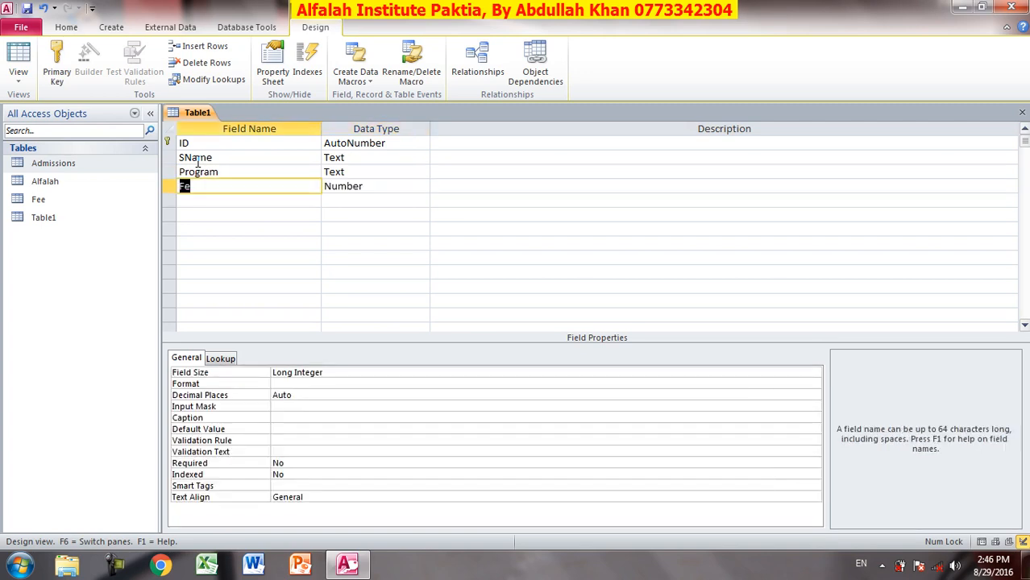
pyautogui.write('Fee')
# - Set the ID field's New Values property to Random, accept the data type change, and save the table into Datasheet view
pyautogui.click(360, 145)
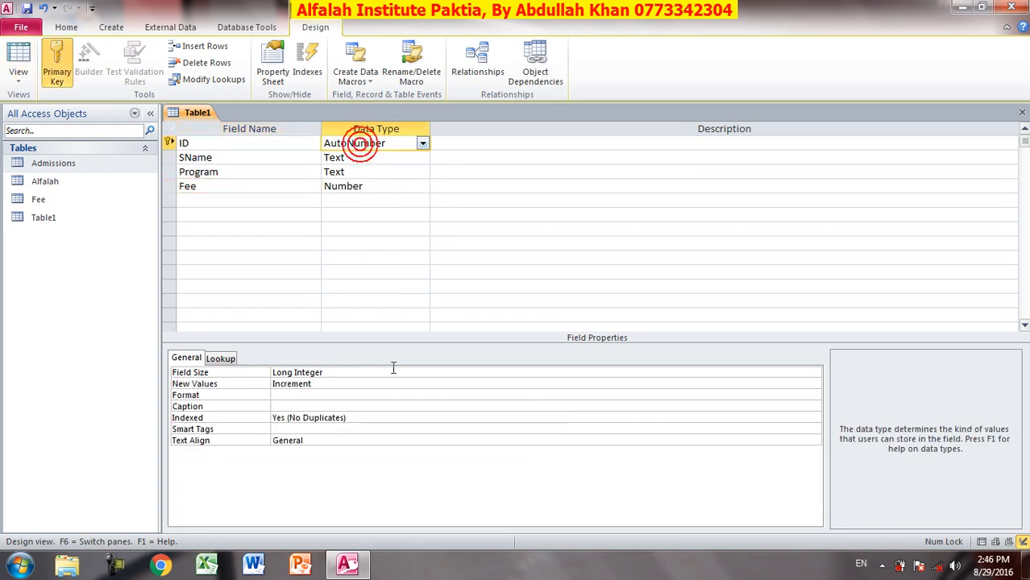
pyautogui.click(321, 383)
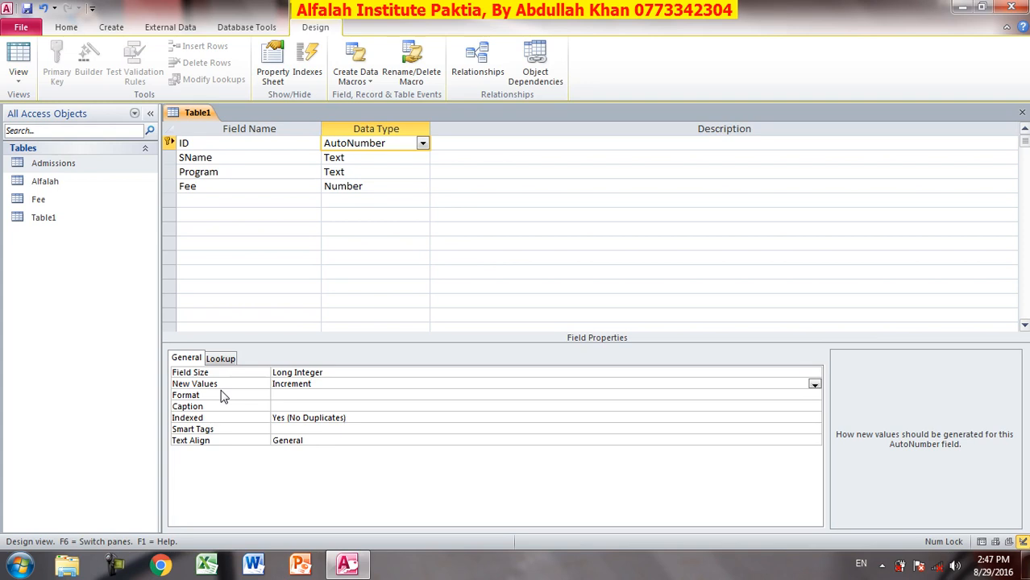
pyautogui.click(814, 384)
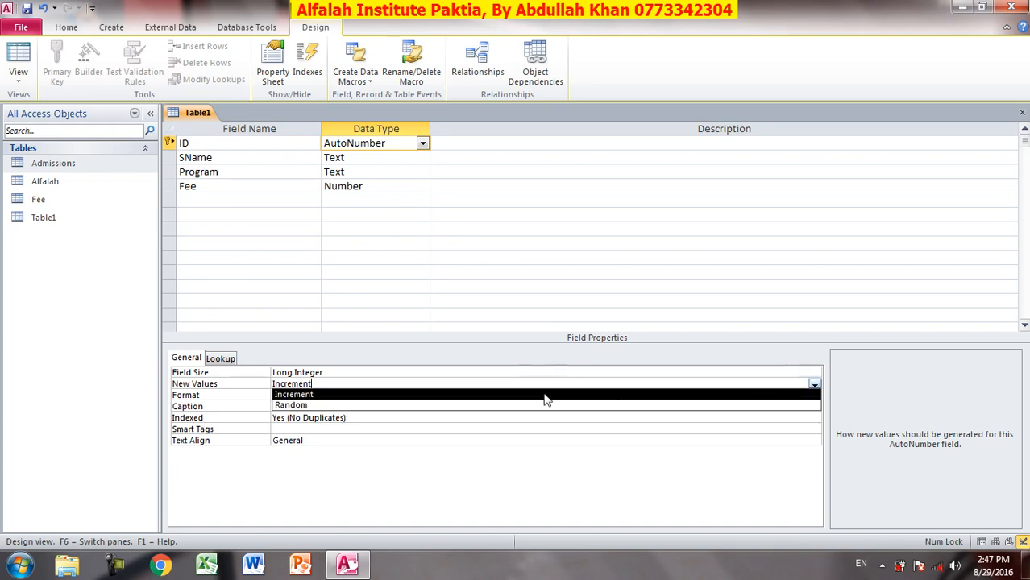
pyautogui.click(344, 405)
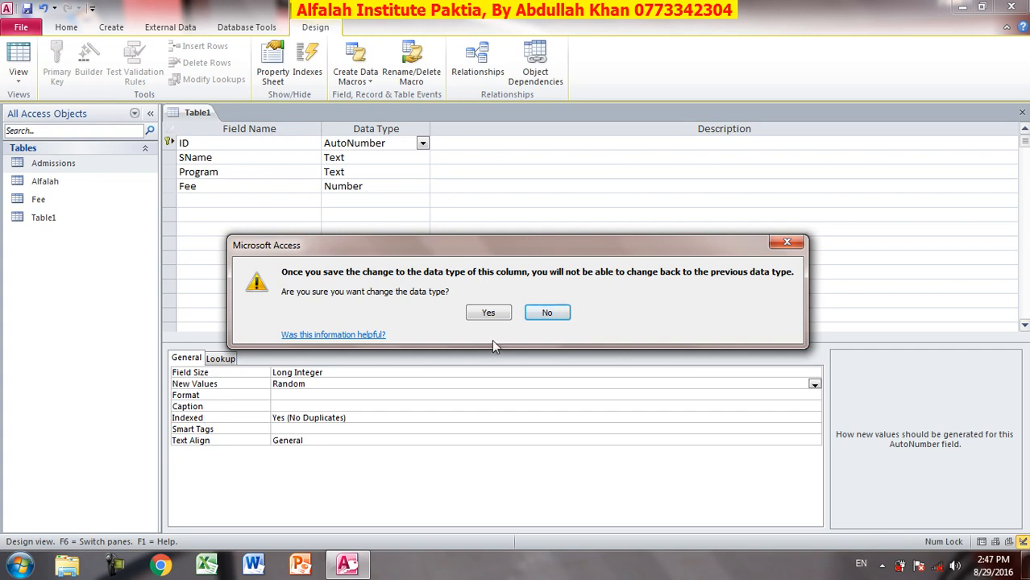
pyautogui.click(493, 313)
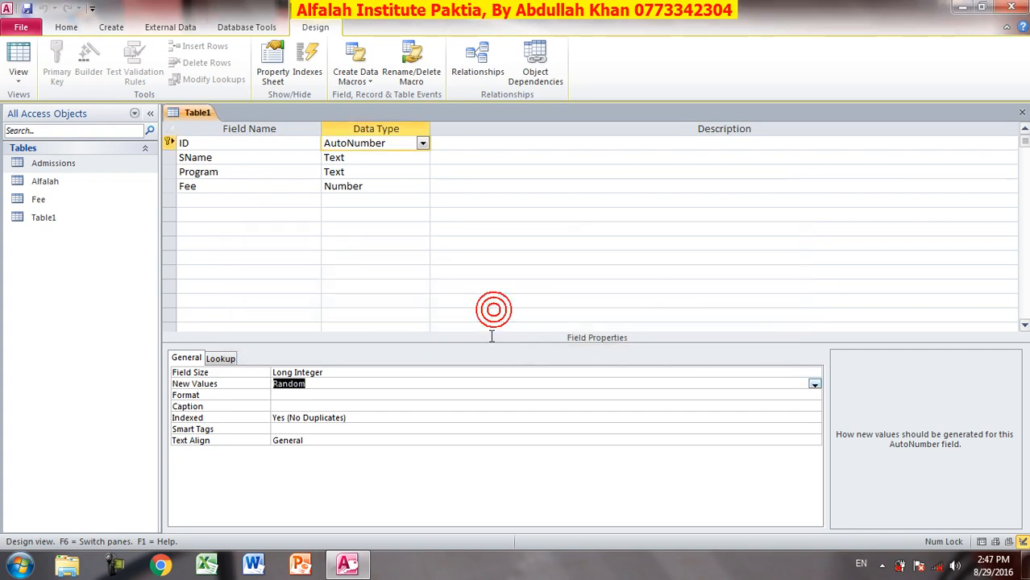
pyautogui.click(18, 64)
pyautogui.click(488, 322)
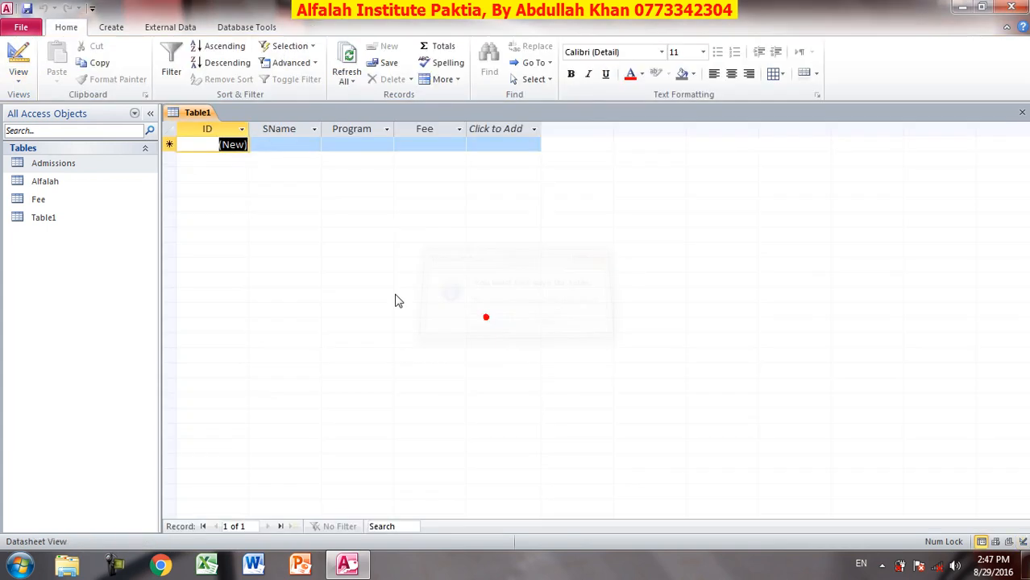
# - Enter short filler text such as "dfsdf" in the SName column of twenty new records
pyautogui.click(276, 146)
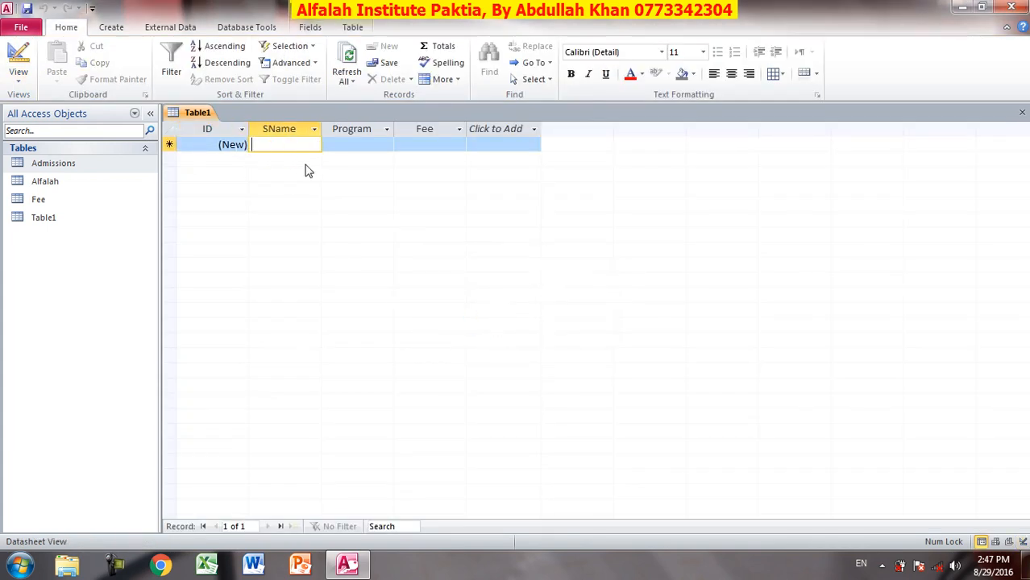
pyautogui.write('dfsdf')
pyautogui.press('Down')
pyautogui.write('sdf')
pyautogui.press('Down')
pyautogui.write('sfsdfs')
pyautogui.press('Down')
pyautogui.write('df')
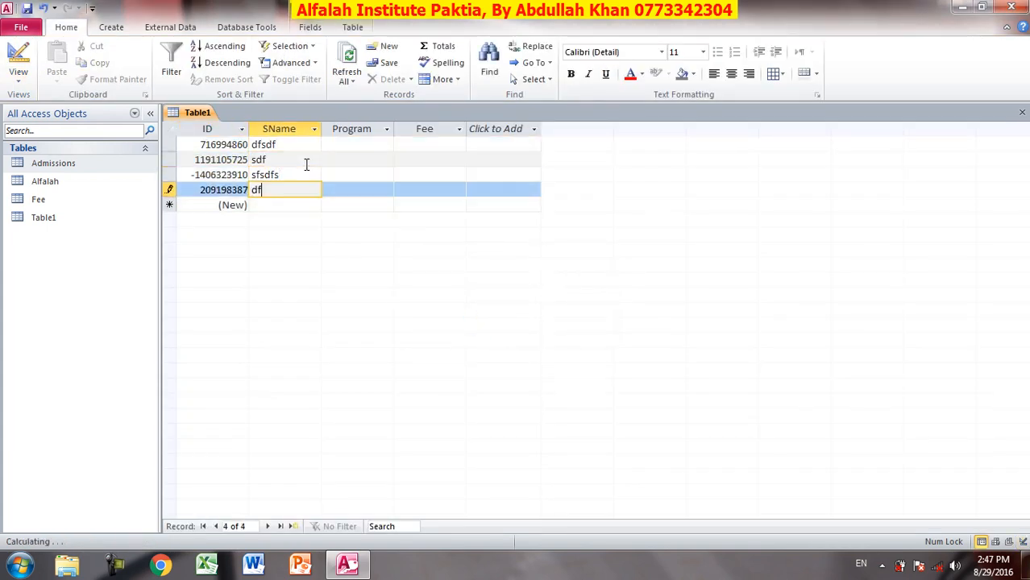
pyautogui.write('s')
pyautogui.press('Down')
pyautogui.press('f')
pyautogui.press('Down')
pyautogui.press('s')
pyautogui.press('d')
pyautogui.press('f')
pyautogui.press('s')
pyautogui.press('d')
pyautogui.press('Down')
pyautogui.press('f')
pyautogui.press('s')
pyautogui.press('Down')
pyautogui.press('f')
pyautogui.press('Down')
pyautogui.press('s')
pyautogui.press('d')
pyautogui.press('f')
pyautogui.press('Down')
pyautogui.press('s')
pyautogui.press('Down')
pyautogui.press('d')
pyautogui.press('f')
pyautogui.press('s')
pyautogui.press('d')
pyautogui.press('Down')
pyautogui.press('f')
pyautogui.press('Down')
pyautogui.press('s')
pyautogui.press('d')
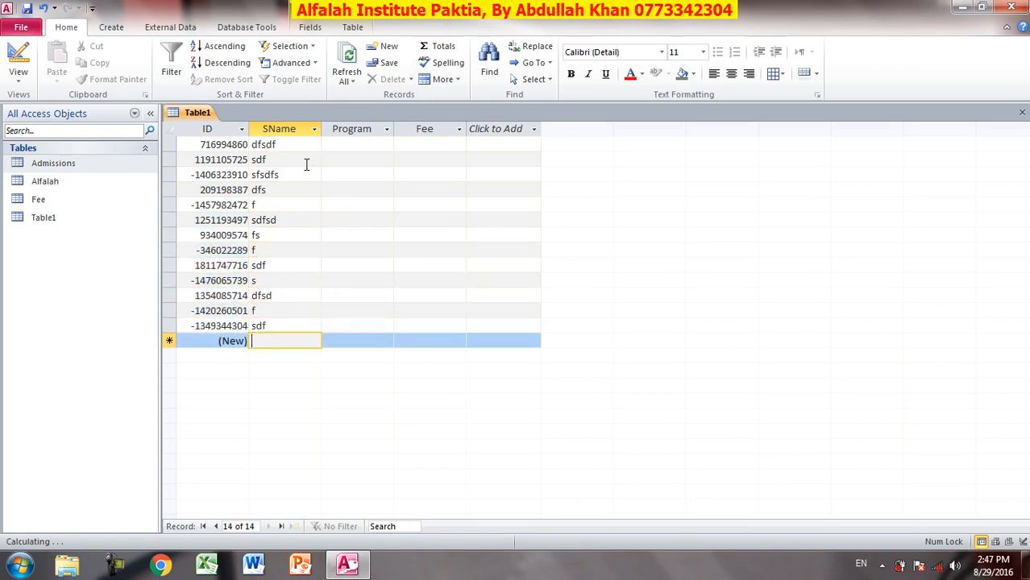
pyautogui.press('f')
pyautogui.press('Down')
pyautogui.press('s')
pyautogui.press('d')
pyautogui.press('Down')
pyautogui.press('f')
pyautogui.press('Down')
pyautogui.press('s')
pyautogui.press('f')
pyautogui.press('Down')
pyautogui.press('s')
pyautogui.press('d')
pyautogui.press('Down')
pyautogui.press('f')
pyautogui.press('s')
pyautogui.press('Down')
pyautogui.press('d')
pyautogui.press('f')
pyautogui.press('Down')
pyautogui.press('d')
pyautogui.press('s')
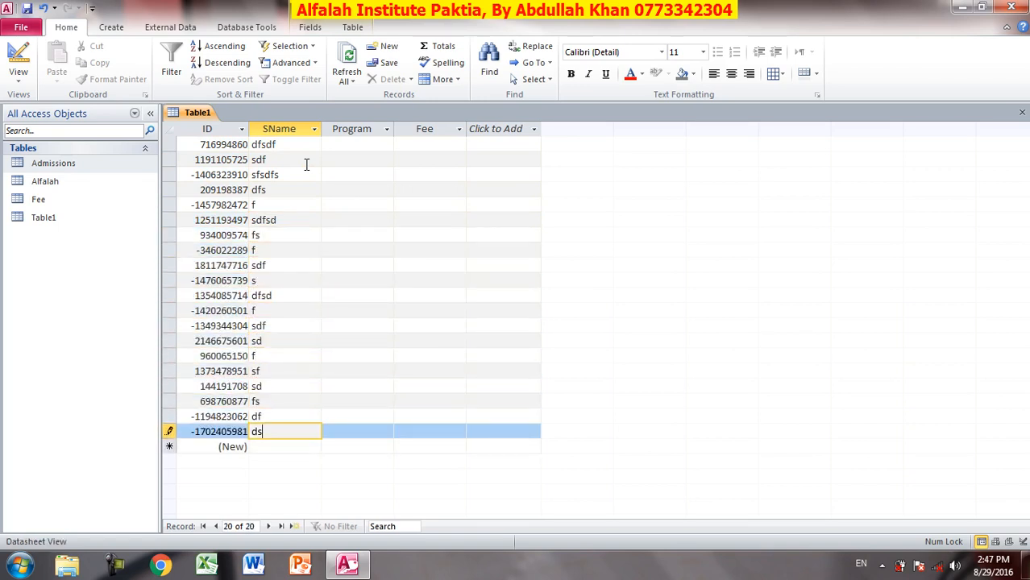
# - Delete all records from Table1 and confirm the deletion
pyautogui.hotkey('ctrl', 'a')
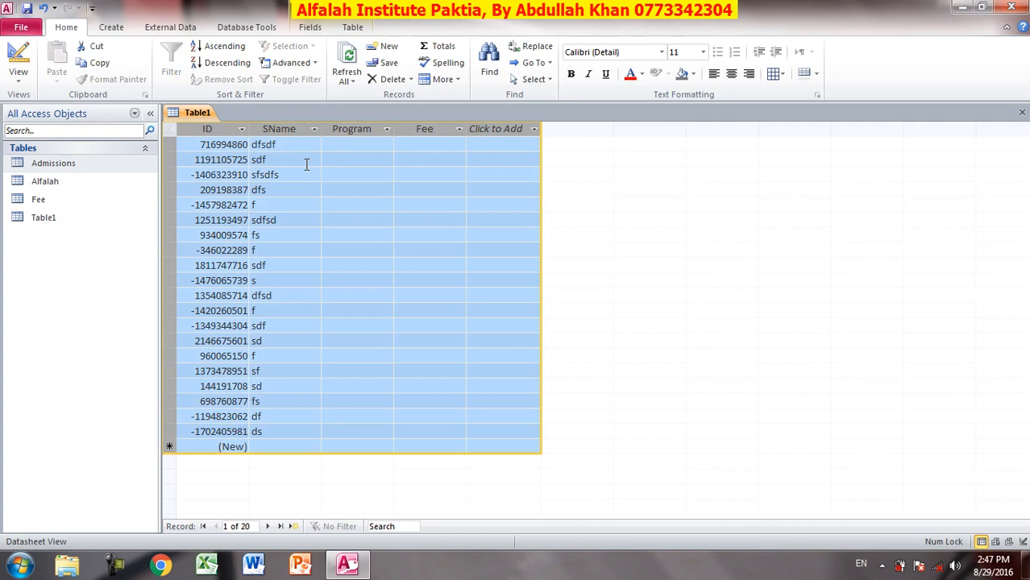
pyautogui.press('Delete')
pyautogui.click(483, 329)
# - Return Table1 to Design view and examine the Format options of the ID field
pyautogui.click(18, 58)
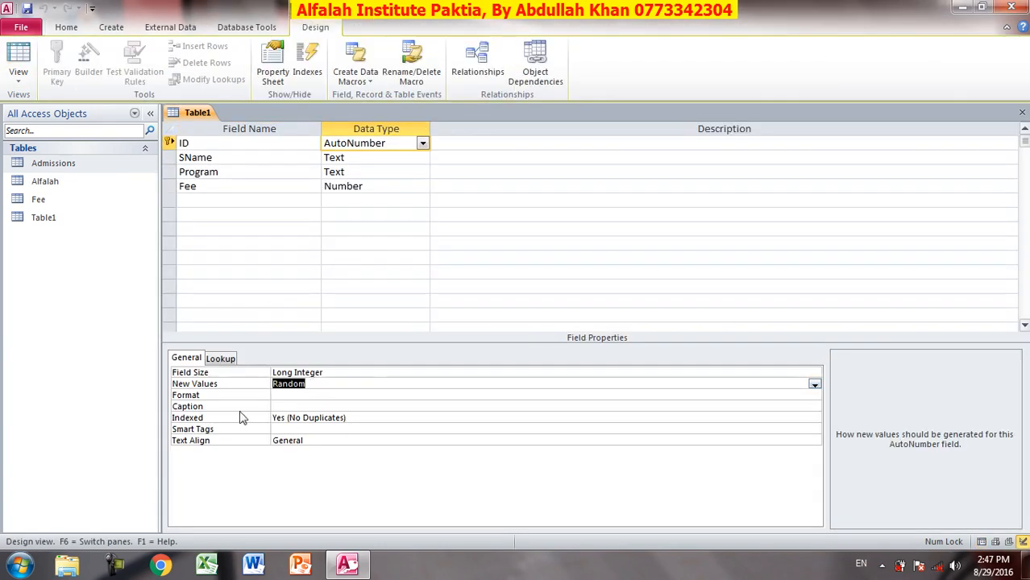
pyautogui.click(312, 394)
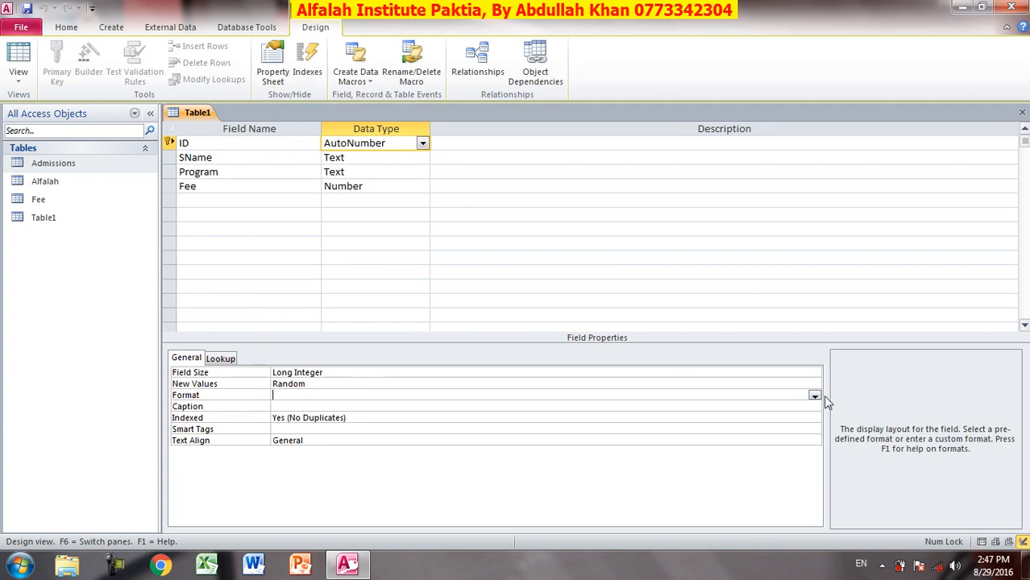
pyautogui.click(813, 396)
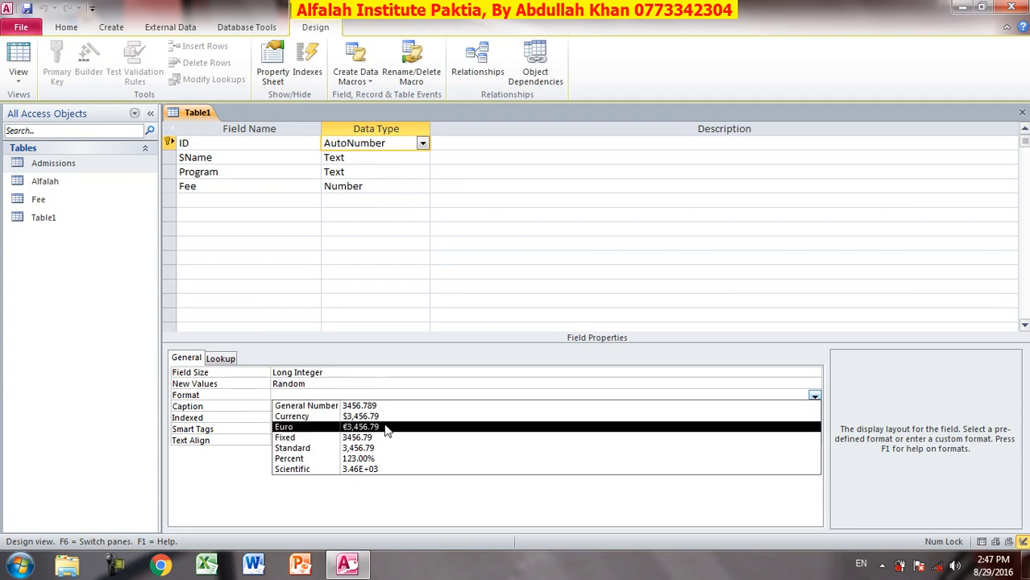
pyautogui.press('Up')
pyautogui.press('Up')
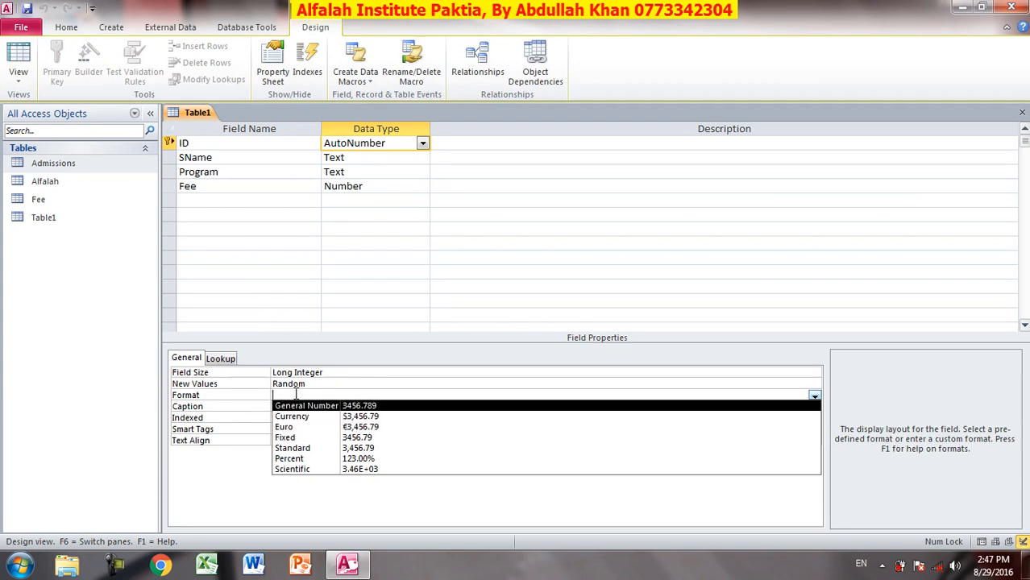
pyautogui.click(130, 409)
# - Check the ID column heading in Datasheet view, return to Design view and set the ID field's Caption to "Registration No"
pyautogui.click(274, 405)
pyautogui.click(302, 409)
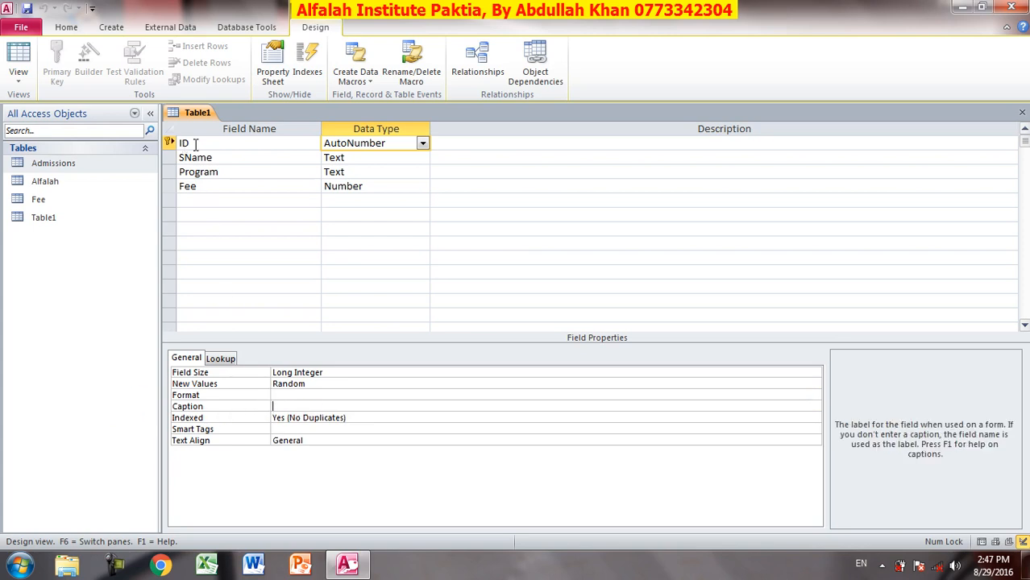
pyautogui.click(18, 57)
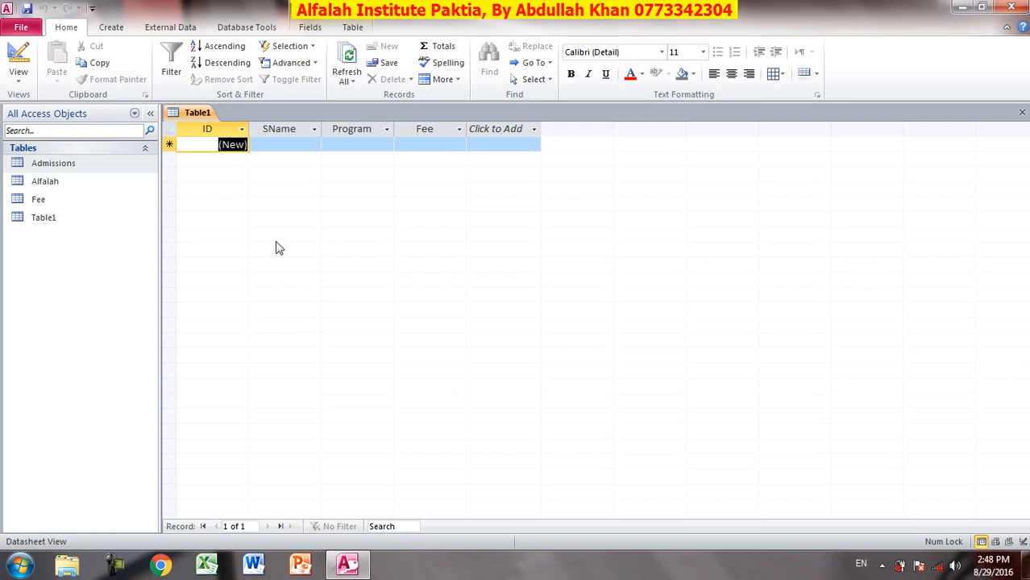
pyautogui.click(18, 57)
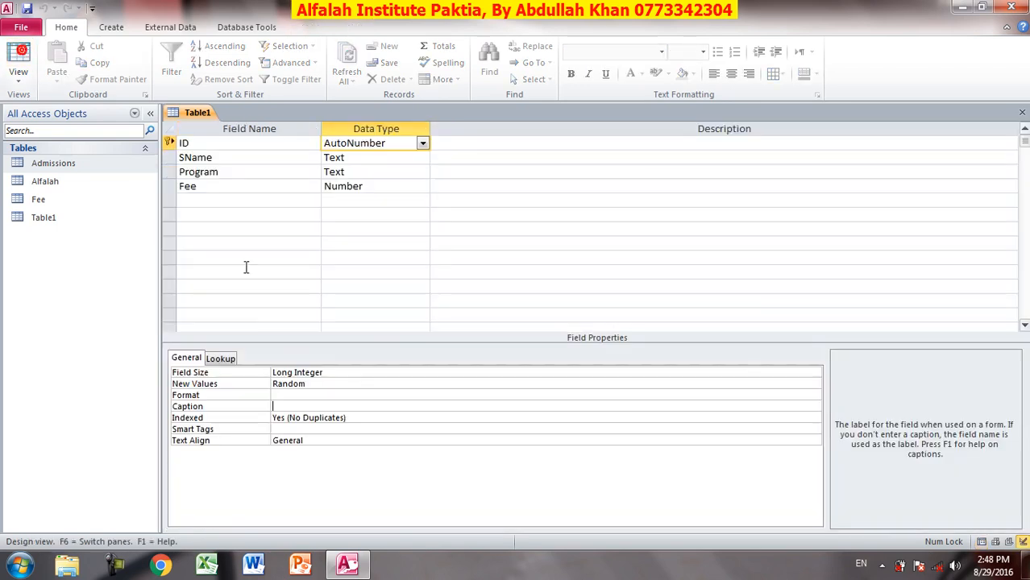
pyautogui.click(292, 404)
pyautogui.write('Re')
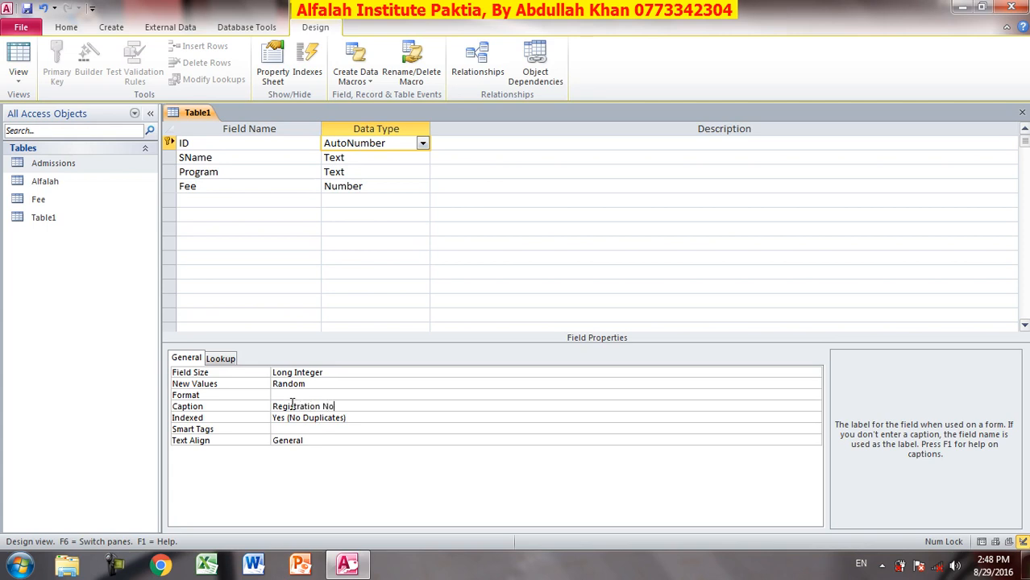
# - Save the table, show it in Datasheet view and fit the Registration No column to its heading
pyautogui.click(18, 58)
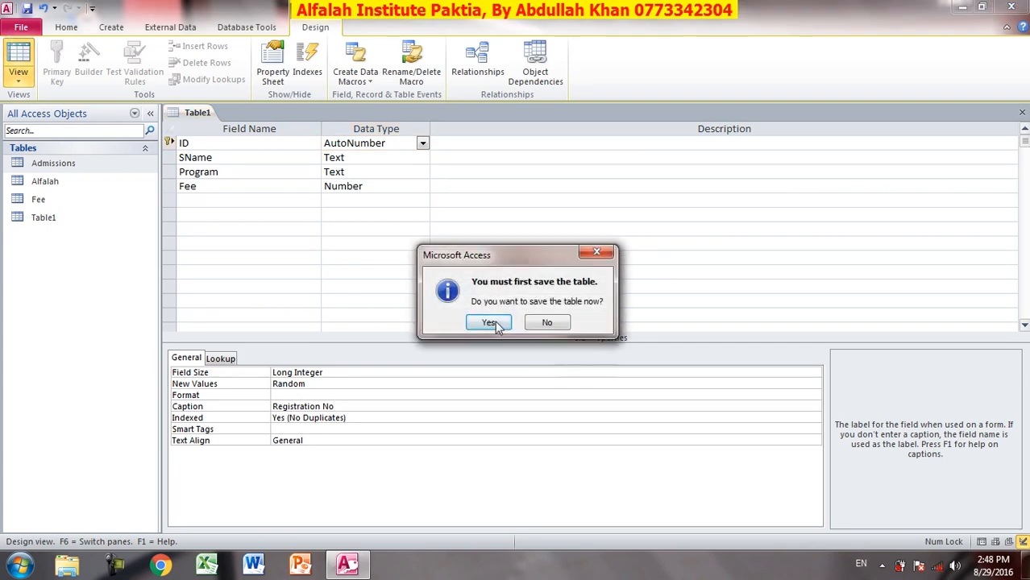
pyautogui.click(489, 322)
pyautogui.click(274, 143)
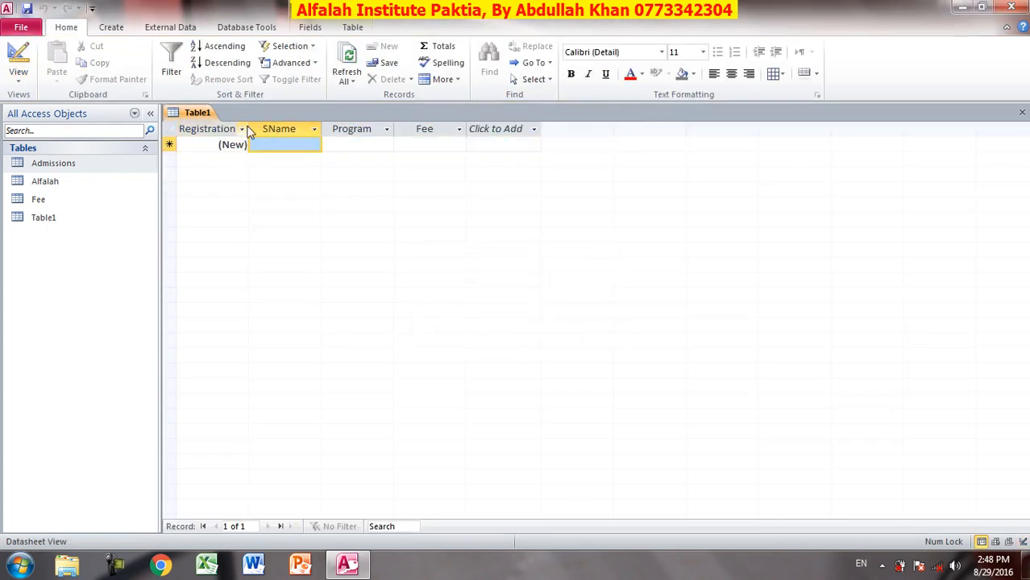
pyautogui.doubleClick(250, 129)
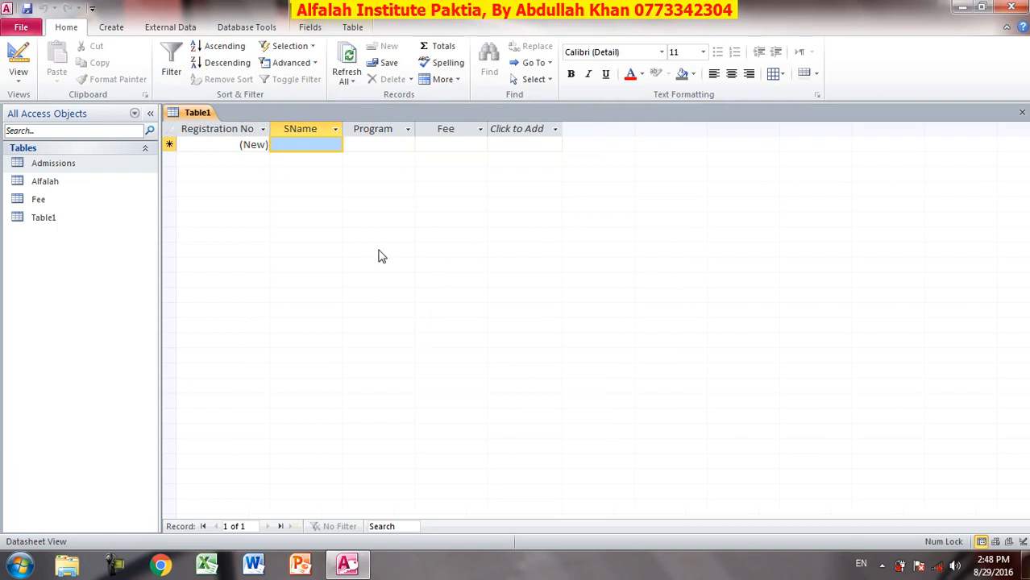
# - Enter seven test records in Table1 with SName values sdfs, sdf, sf, s, dfsd, f and ds
pyautogui.write('sdfs')
pyautogui.press('Down')
pyautogui.write('sdf')
pyautogui.press('Down')
pyautogui.press('s')
pyautogui.press('f')
pyautogui.press('Down')
pyautogui.press('s')
pyautogui.press('Down')
pyautogui.write('dfsd')
pyautogui.press('Down')
pyautogui.press('f')
pyautogui.press('Down')
pyautogui.write('ds')
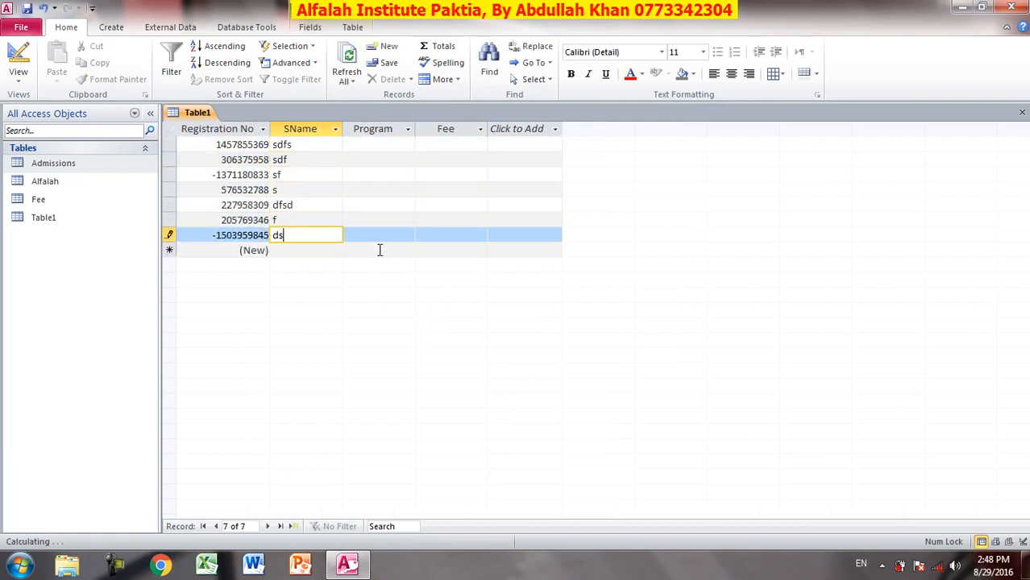
# - Delete all the test records from Table1 and confirm the deletion
pyautogui.hotkey('ctrl', 'a')
pyautogui.press('Delete')
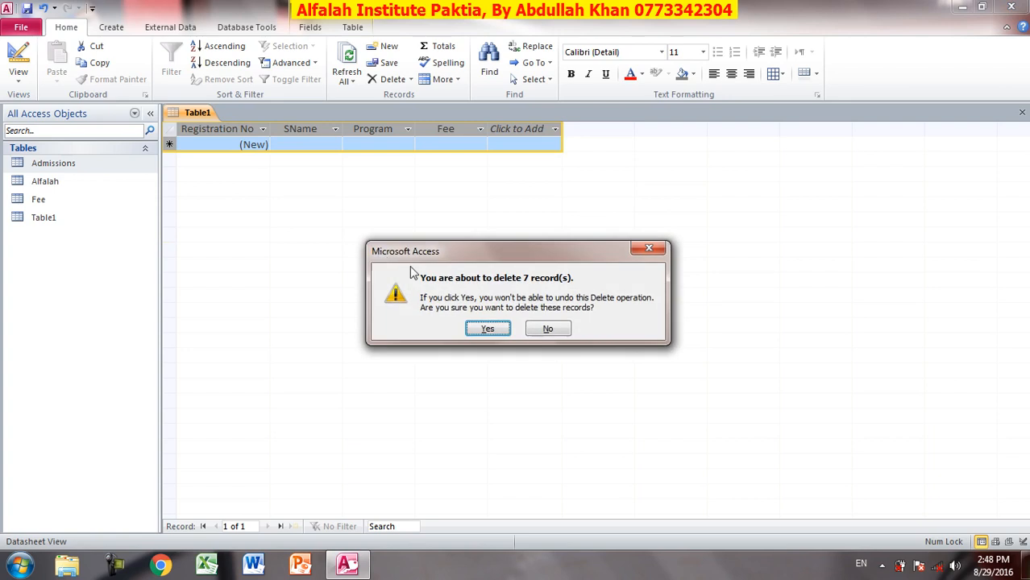
pyautogui.click(488, 328)
# - Return Table1 to Design view, choose Yes (No Duplicates) for the ID field's Indexed property, and examine Smart Tags and Text Align
pyautogui.click(18, 60)
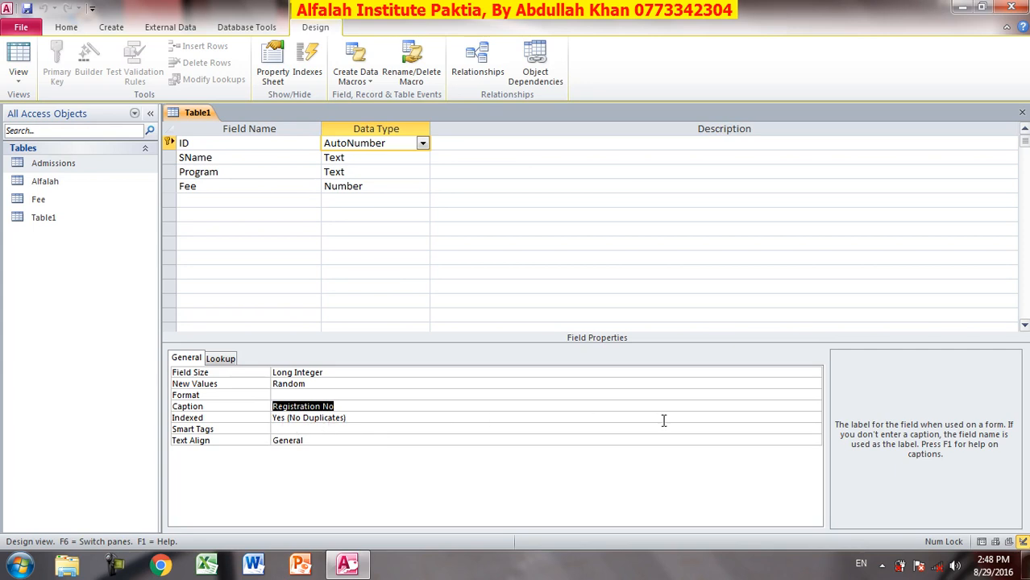
pyautogui.click(361, 419)
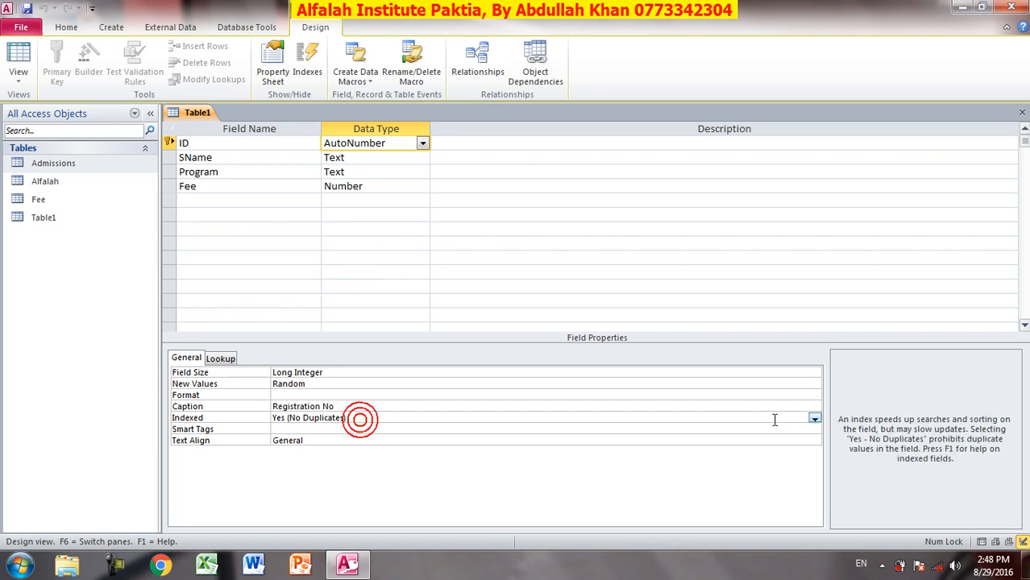
pyautogui.click(813, 418)
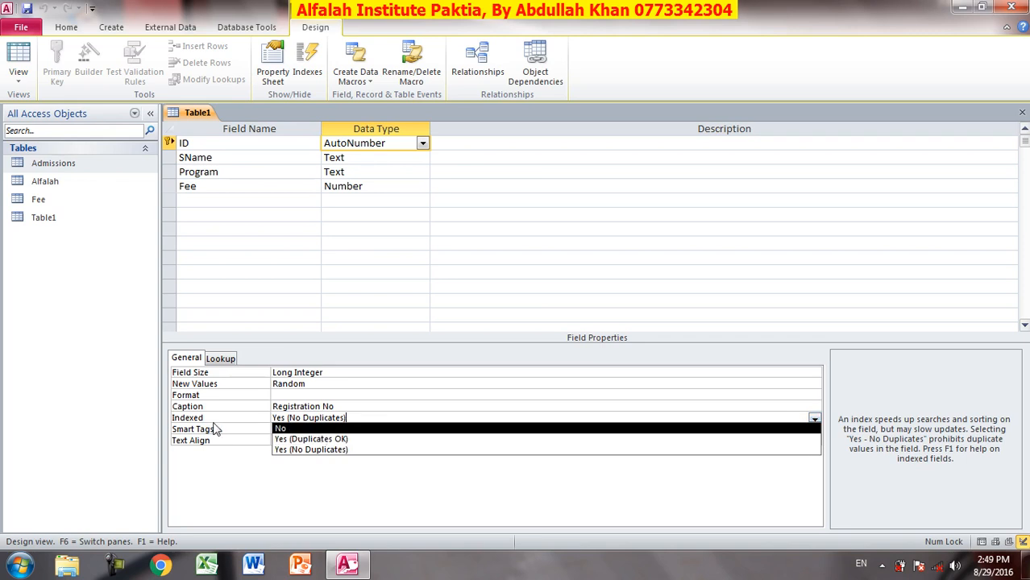
pyautogui.click(318, 453)
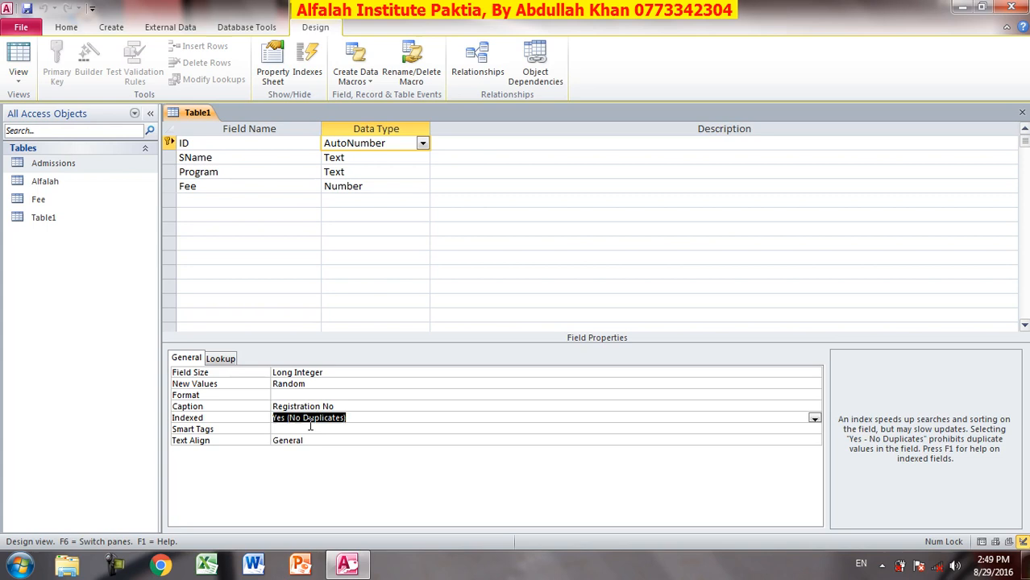
pyautogui.click(309, 428)
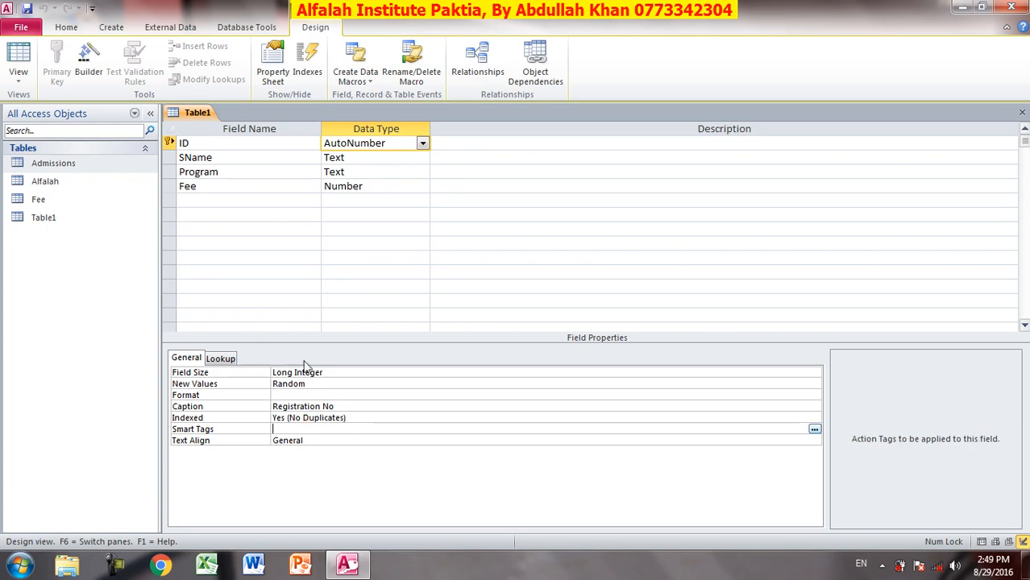
pyautogui.click(322, 441)
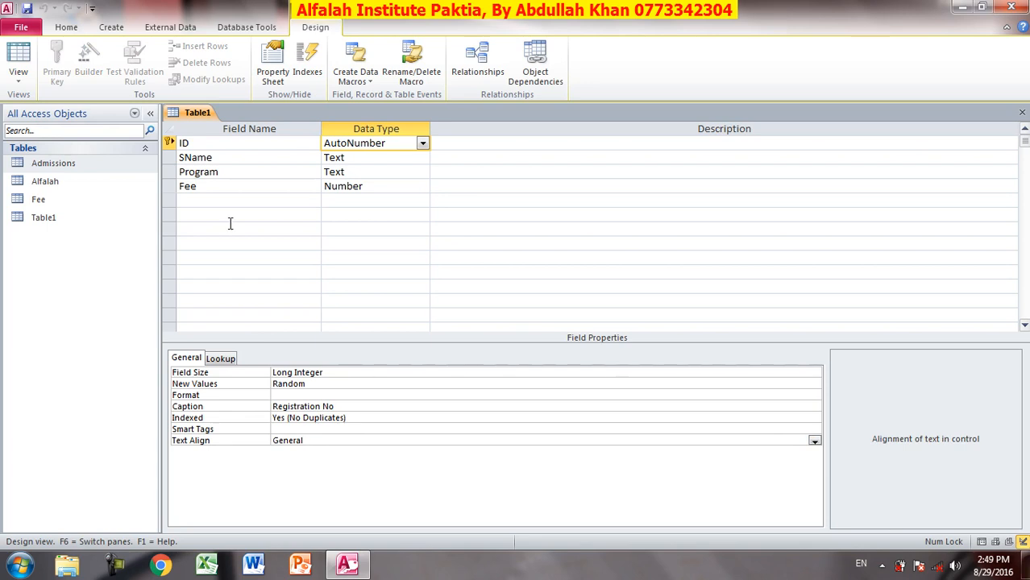
# - Save the table, show it in Datasheet view and enter test records with SName values dsdfsdf, sdf, sdf, s, f and sdf
pyautogui.click(18, 58)
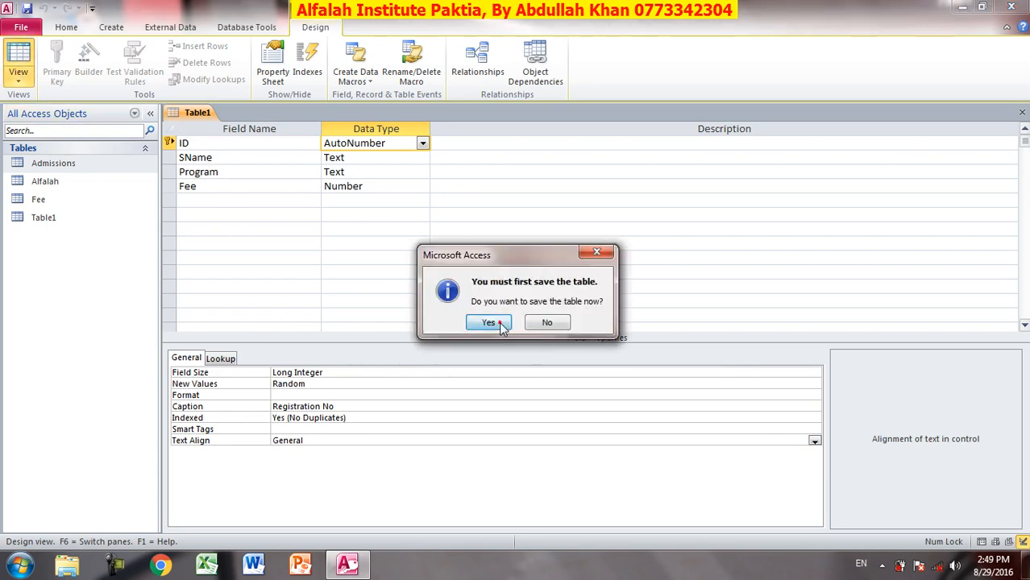
pyautogui.click(489, 323)
pyautogui.click(299, 143)
pyautogui.write('dsdfsdf')
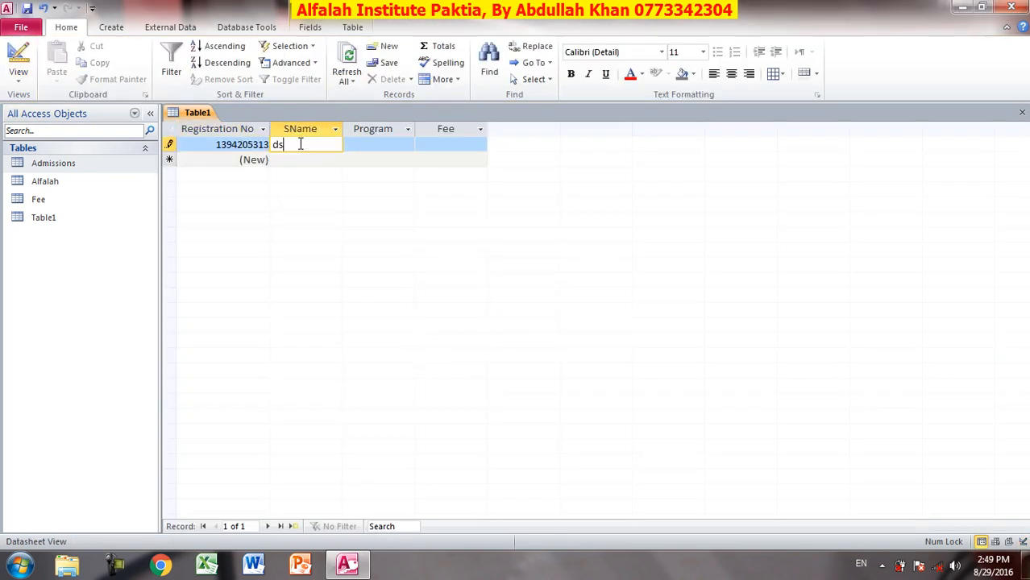
pyautogui.press('Down')
pyautogui.write('sdf')
pyautogui.press('Down')
pyautogui.write('sdf')
pyautogui.press('Down')
pyautogui.write('s')
pyautogui.press('Down')
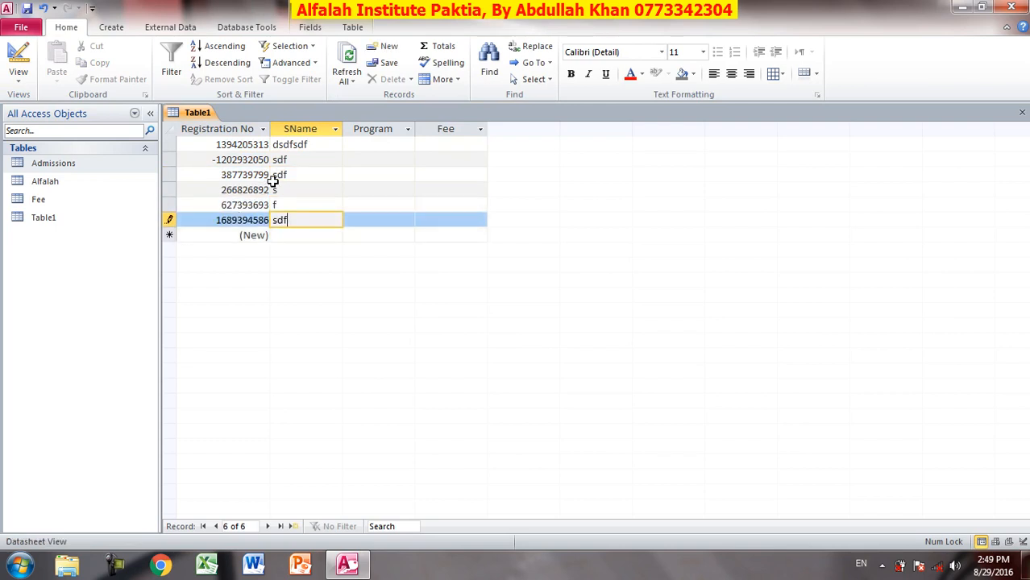
# - Set the ID field's Text Align property to Center in Design view, save the table and show it in Datasheet view
pyautogui.click(18, 55)
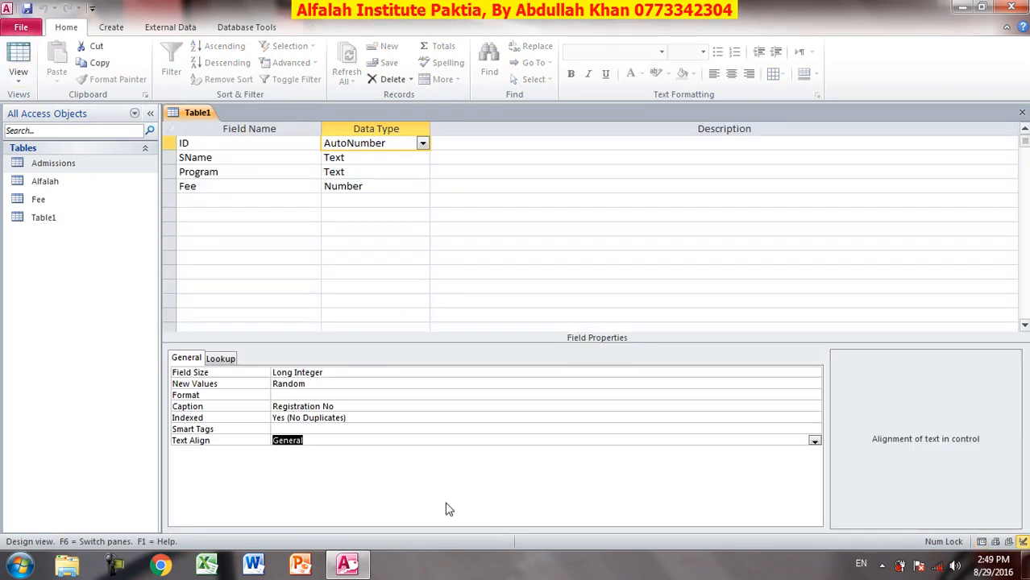
pyautogui.click(815, 440)
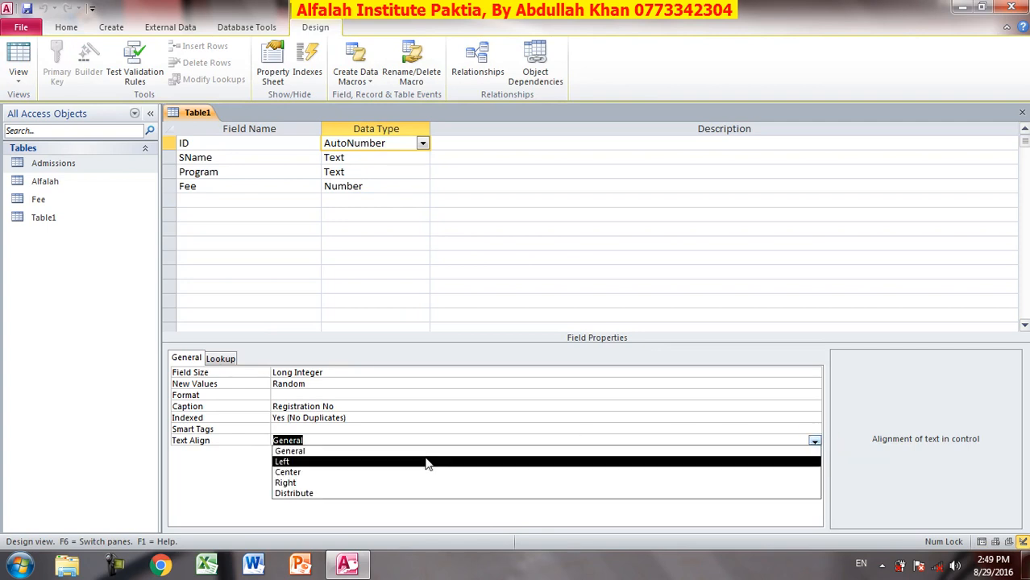
pyautogui.click(401, 473)
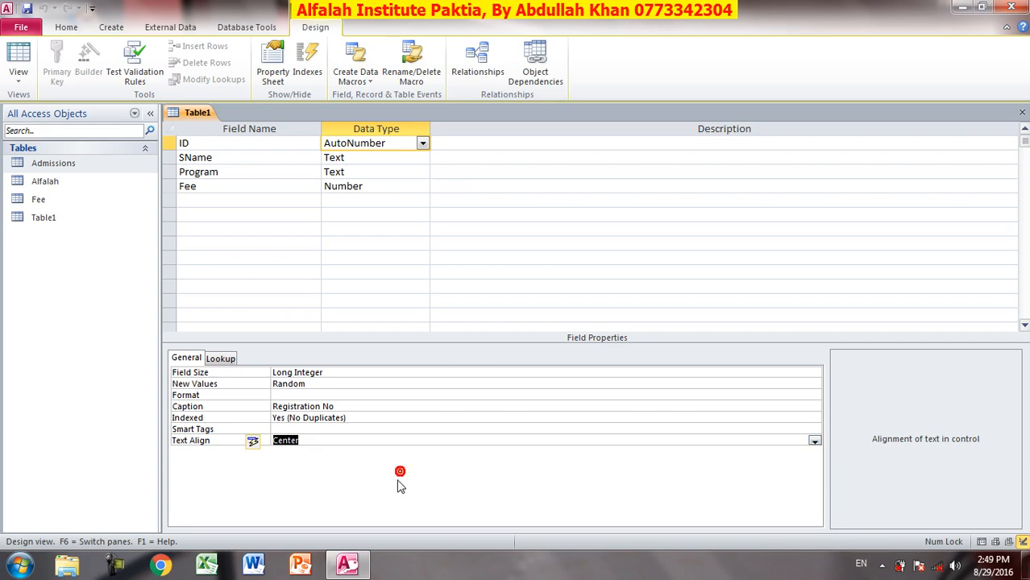
pyautogui.click(17, 61)
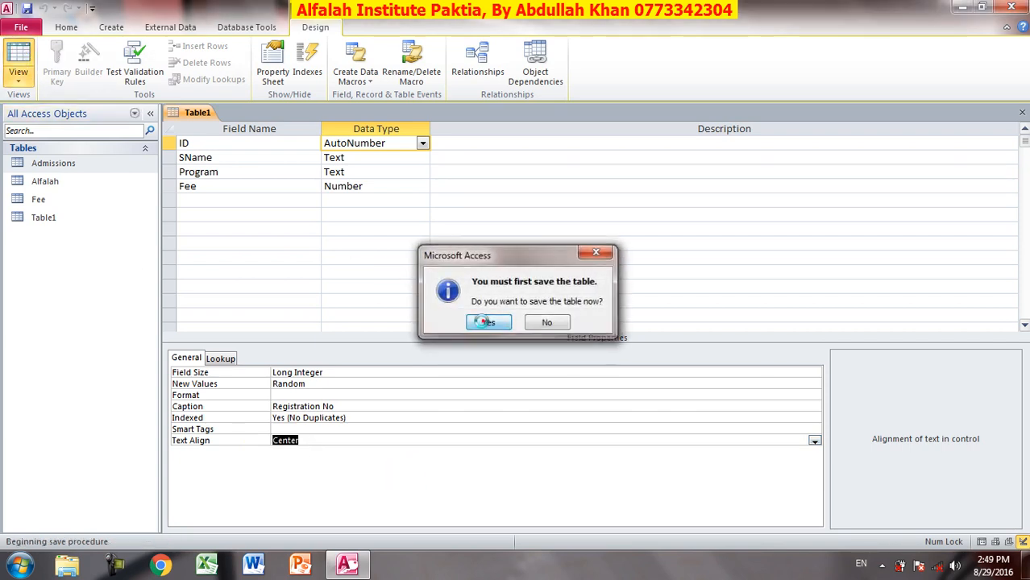
pyautogui.click(484, 320)
# - Add eight more test records with SName values fasdf, asd, fas, f, asf, s, dfs and f
pyautogui.click(311, 235)
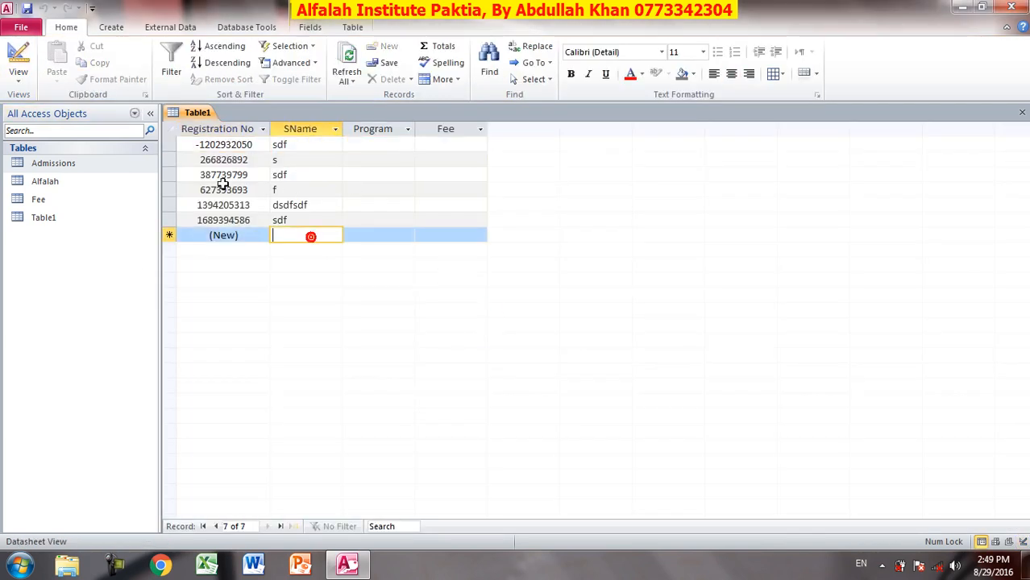
pyautogui.write('fasdf')
pyautogui.press('Down')
pyautogui.write('asd')
pyautogui.press('Down')
pyautogui.write('fas')
pyautogui.press('Down')
pyautogui.write('f')
pyautogui.press('Down')
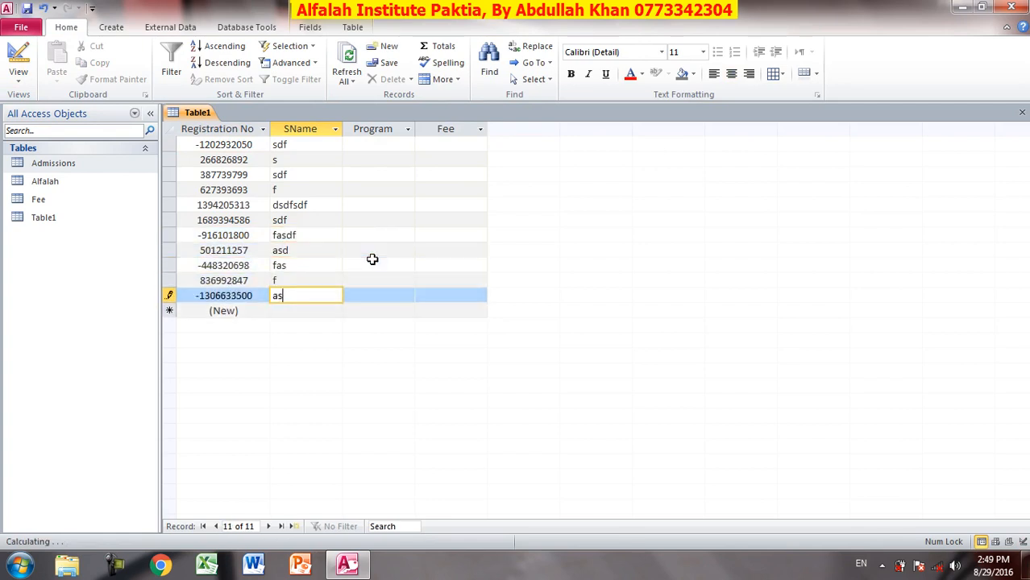
pyautogui.write('f')
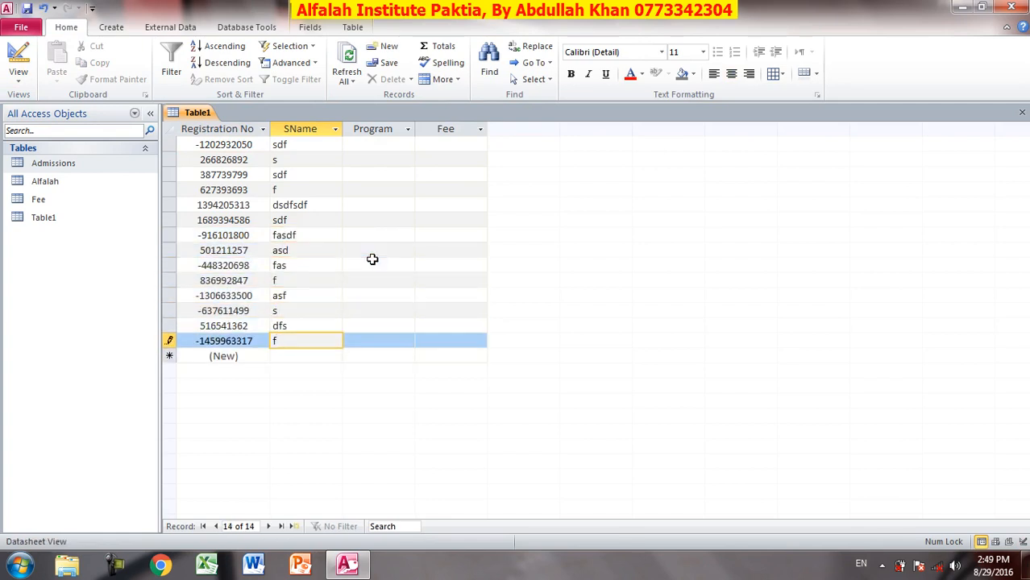
# - Change the ID field's Text Align to Distribute in Design view, save the table and show it in Datasheet view
pyautogui.click(18, 58)
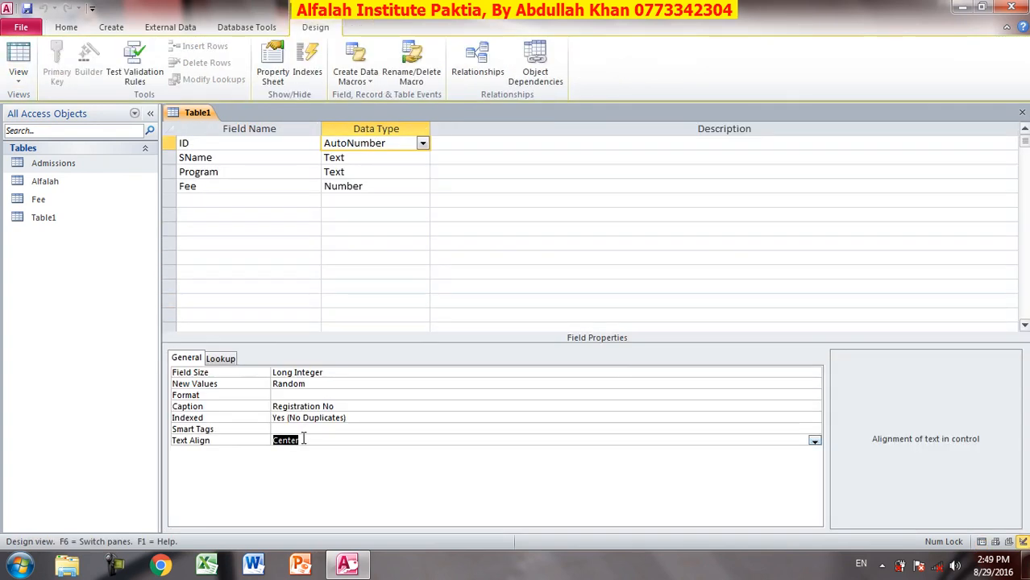
pyautogui.click(814, 441)
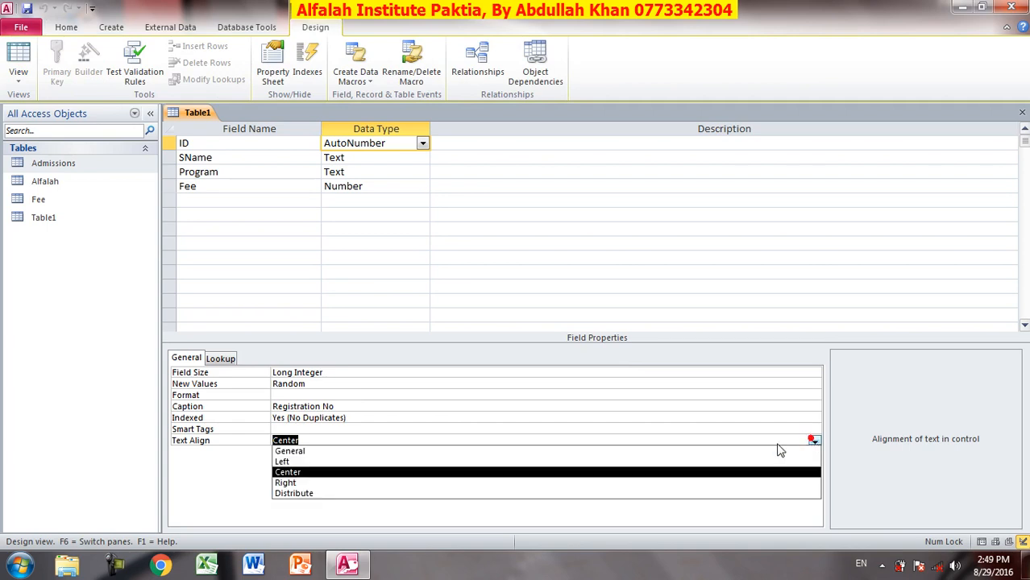
pyautogui.click(320, 495)
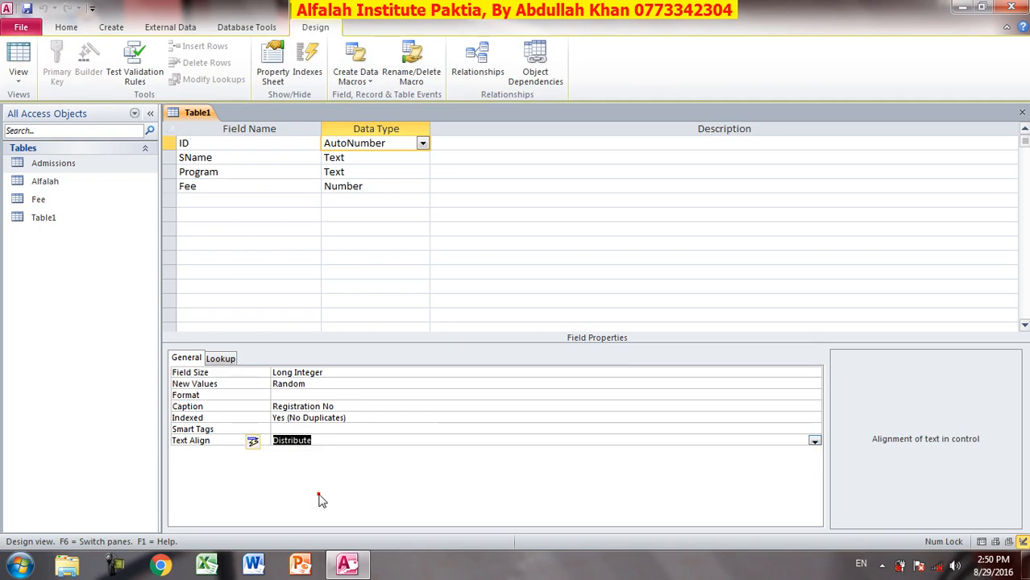
pyautogui.click(18, 54)
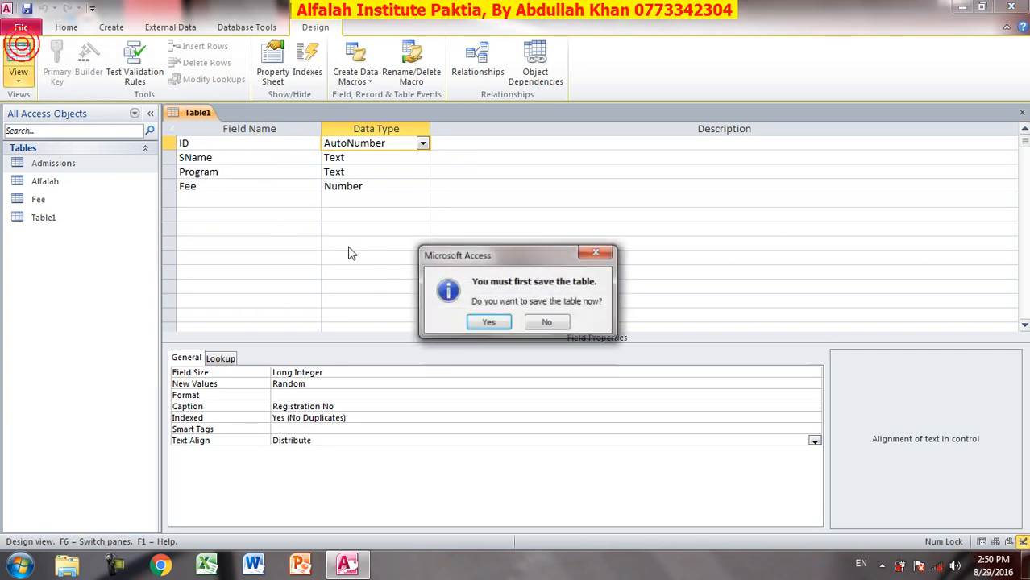
pyautogui.click(484, 322)
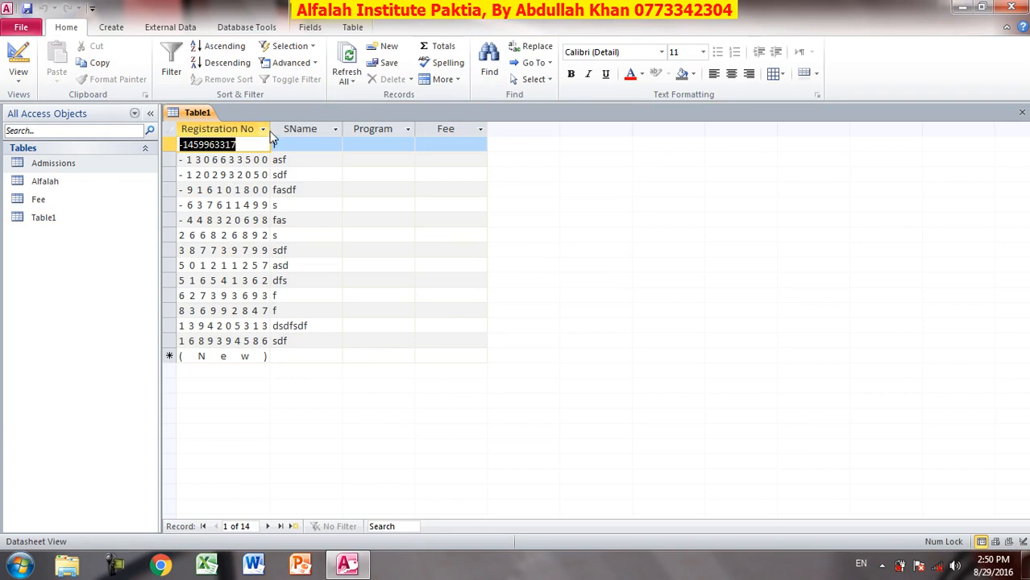
# - Narrow the Registration No column, and widen it beyond its original width to compare how the distributed digits are spaced
pyautogui.moveTo(272, 129); pyautogui.dragTo(238, 128)
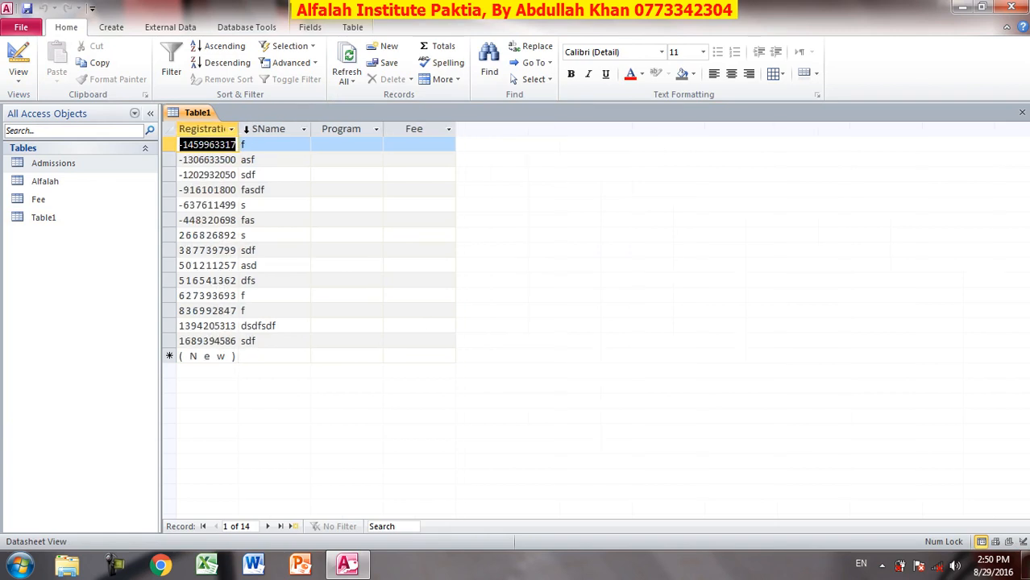
pyautogui.click(244, 130)
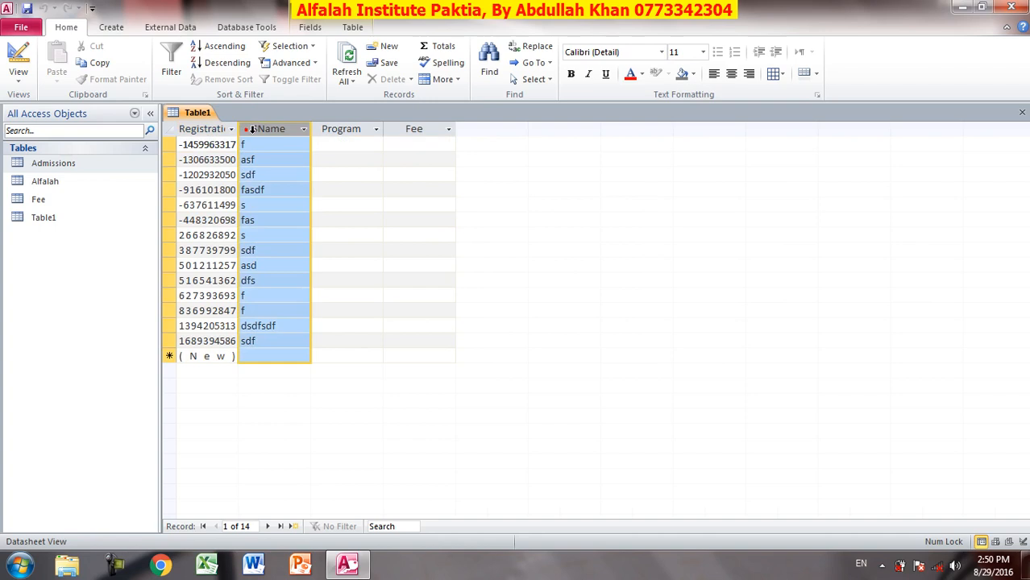
pyautogui.moveTo(239, 130); pyautogui.dragTo(304, 129)
# - Add five test records below the existing ones with SName values ssdfs, dfs, dfs, df and sf
pyautogui.click(334, 354)
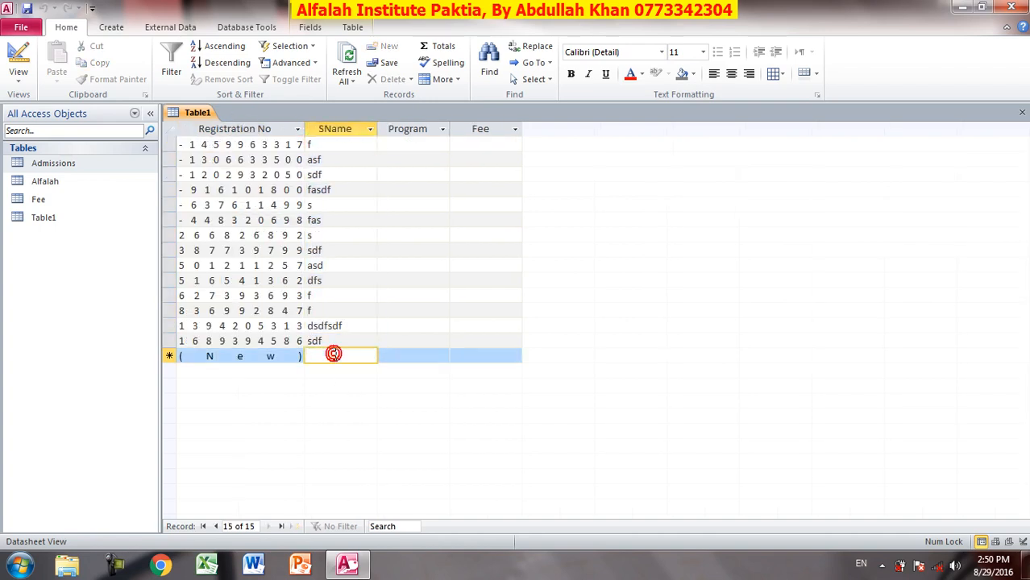
pyautogui.write('ssdfs')
pyautogui.press('Down')
pyautogui.write('dfs')
pyautogui.press('Down')
pyautogui.write('dfs')
pyautogui.press('Down')
pyautogui.write('df')
pyautogui.press('Down')
pyautogui.write('sf')
pyautogui.press('Down')
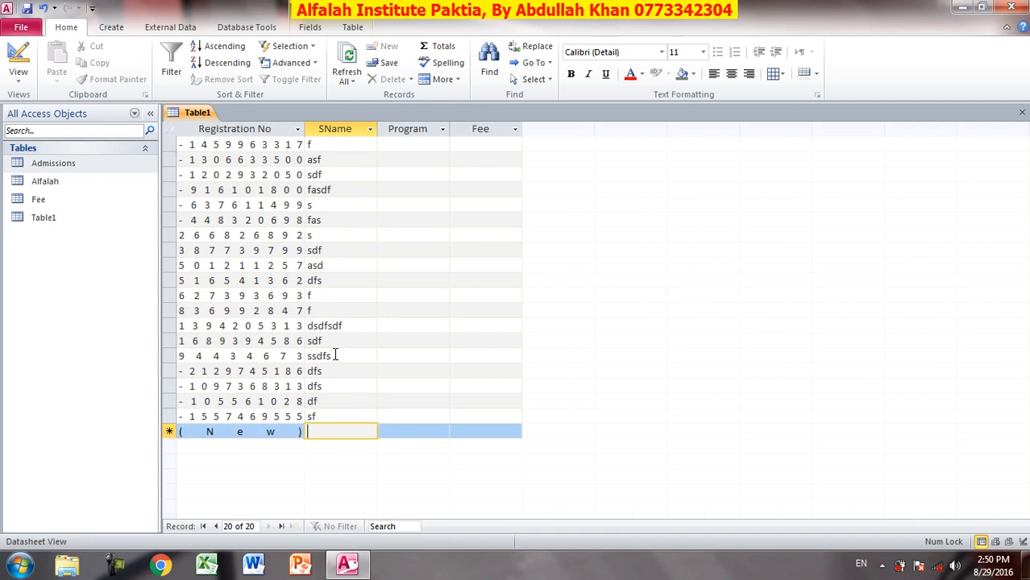
# - Set the SName field's Field Size to 6 in Design view, save the table despite possible data loss and show it in Datasheet view
pyautogui.click(18, 63)
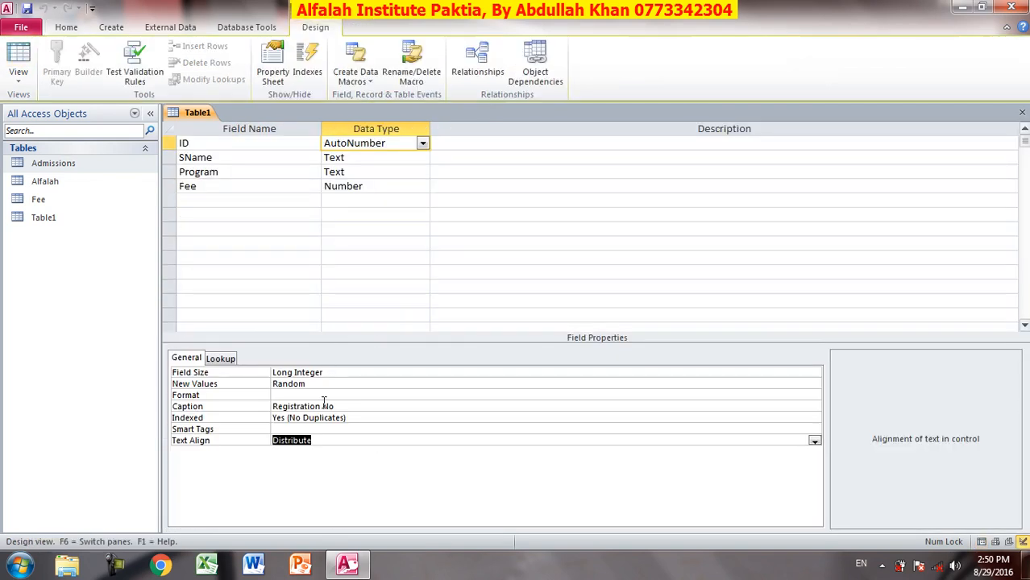
pyautogui.click(364, 161)
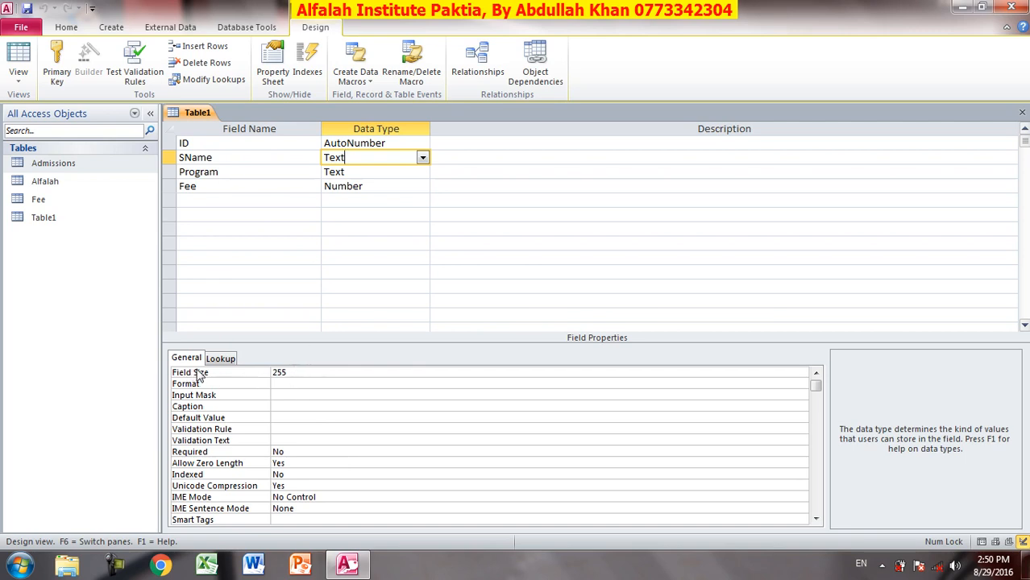
pyautogui.click(295, 372)
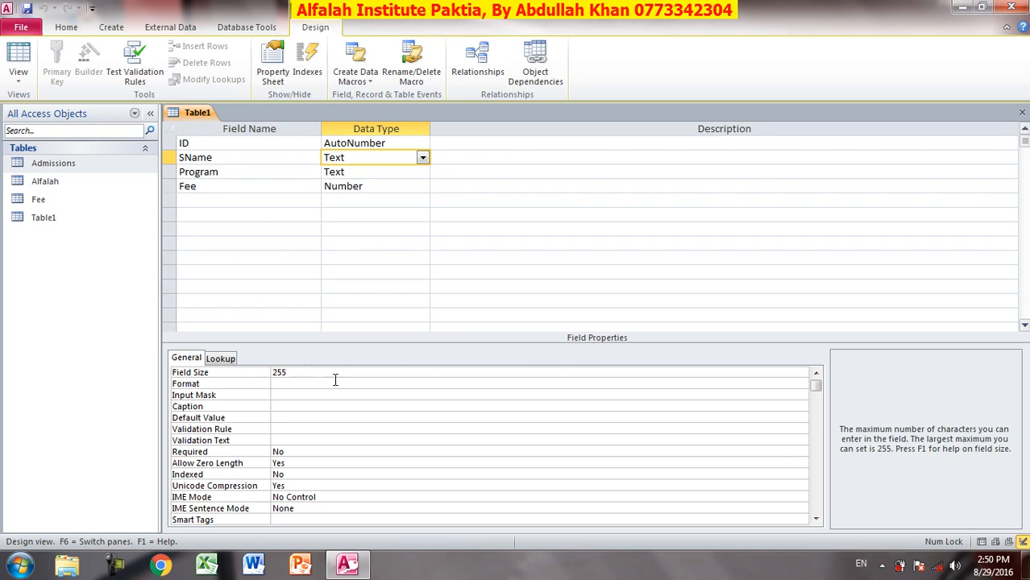
pyautogui.press('BackSpace')
pyautogui.press('BackSpace')
pyautogui.write('6')
pyautogui.click(18, 63)
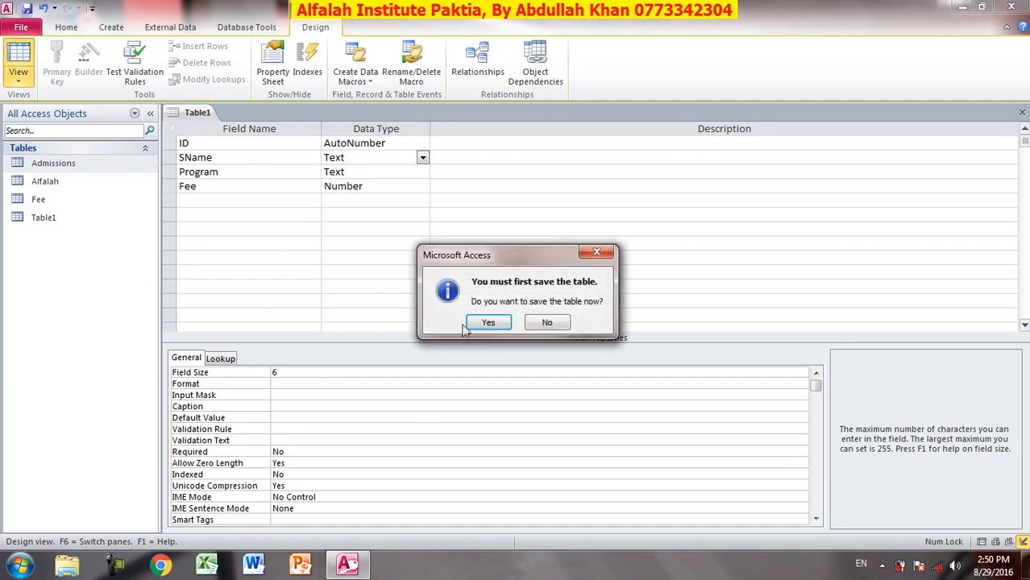
pyautogui.click(488, 320)
pyautogui.click(486, 319)
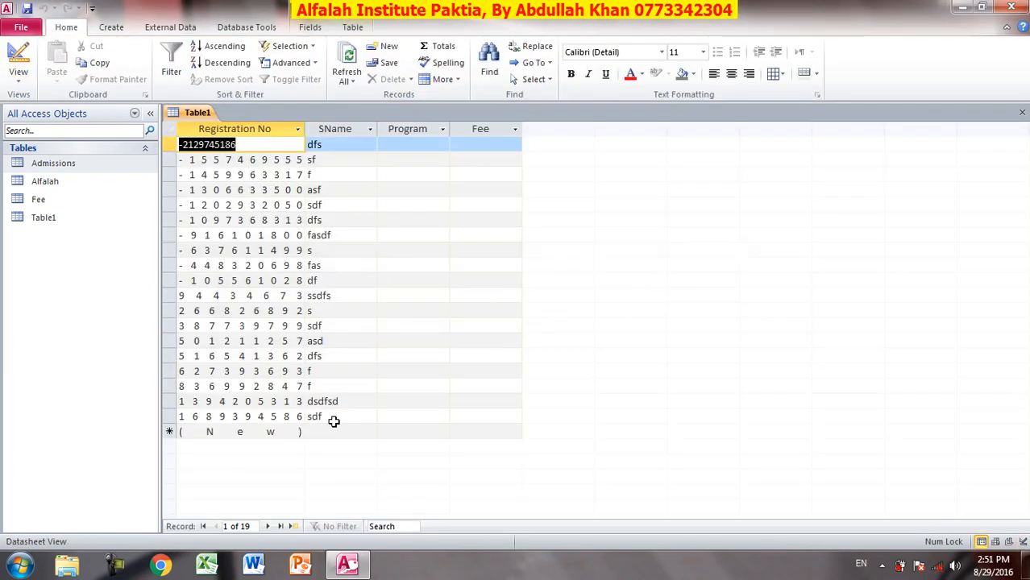
# - Delete all records from Table1, fit the Registration No column to its content and select the SName cell of the new record
pyautogui.hotkey('ctrl', 'a')
pyautogui.press('Delete')
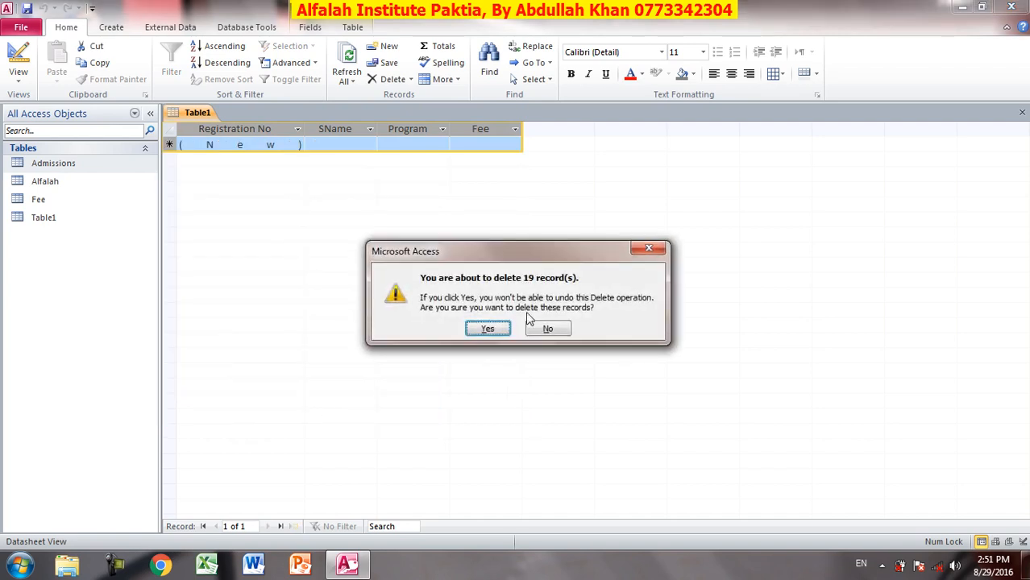
pyautogui.click(488, 327)
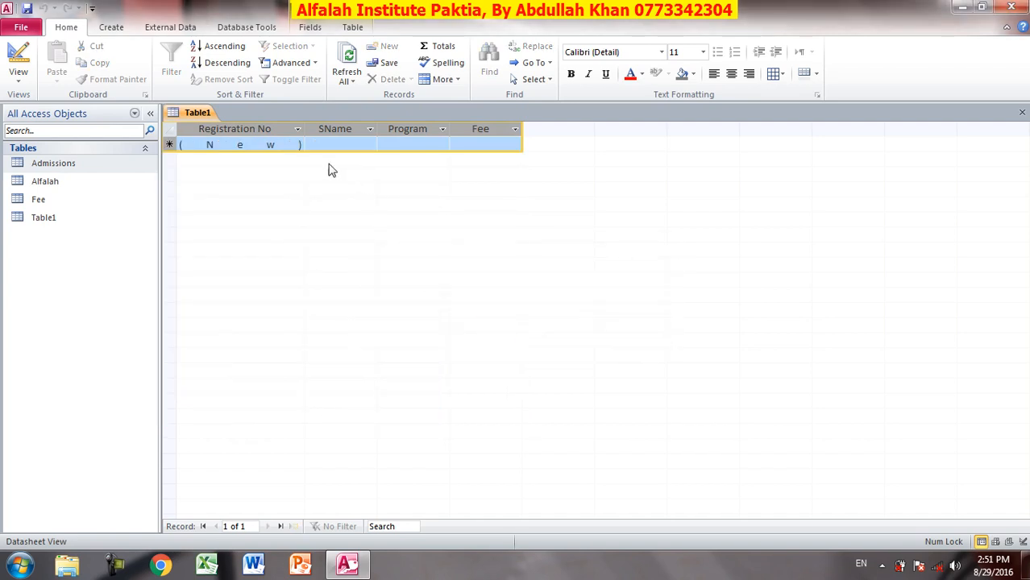
pyautogui.doubleClick(303, 129)
pyautogui.click(307, 144)
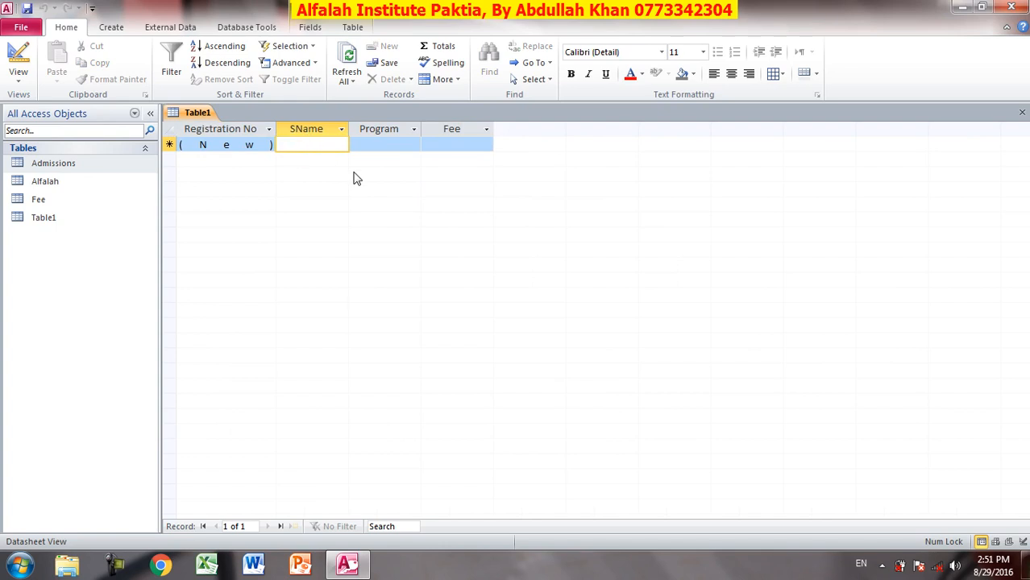
# - Add three records to Table1 with short student names of at most six letters in the SName field
pyautogui.write('Ahmad')
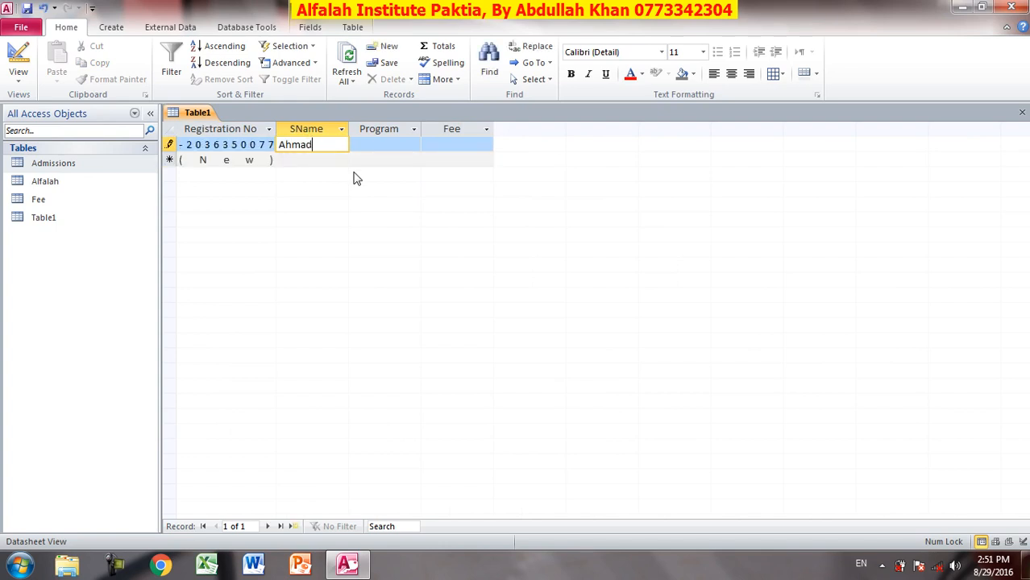
pyautogui.press('Tab')
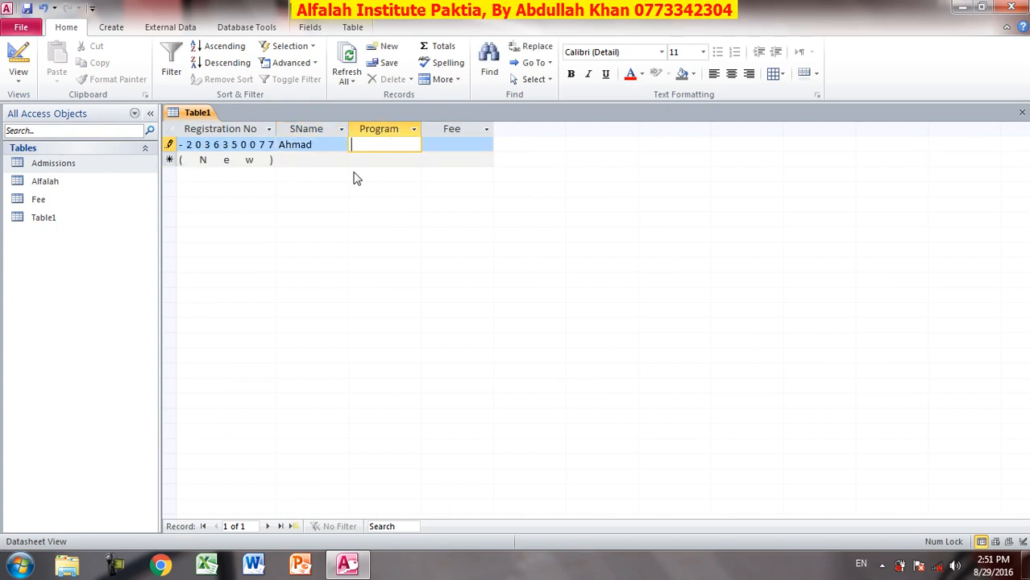
pyautogui.hotkey('shift', 'Tab')
pyautogui.press('Down')
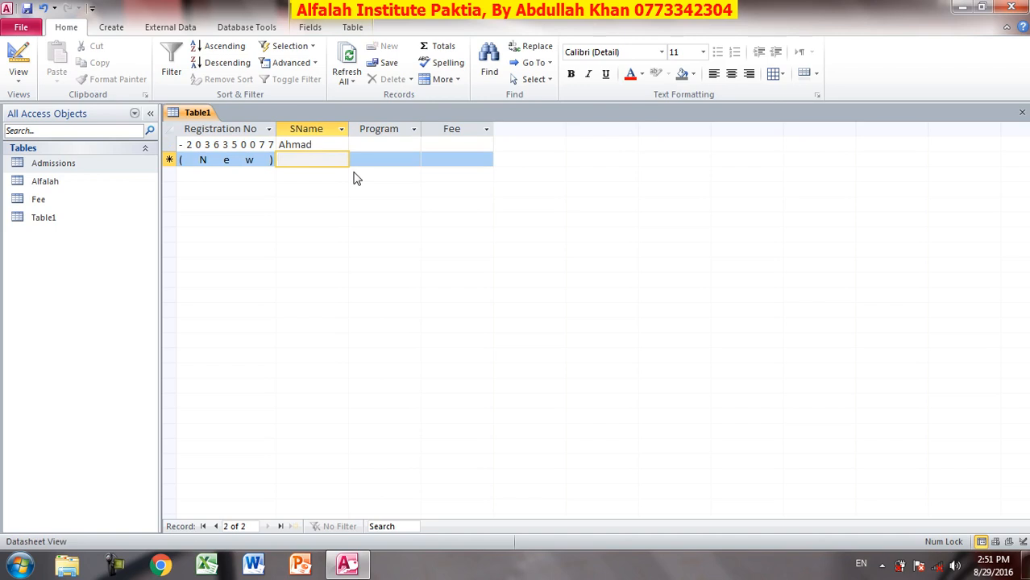
pyautogui.write('Mahmoo')
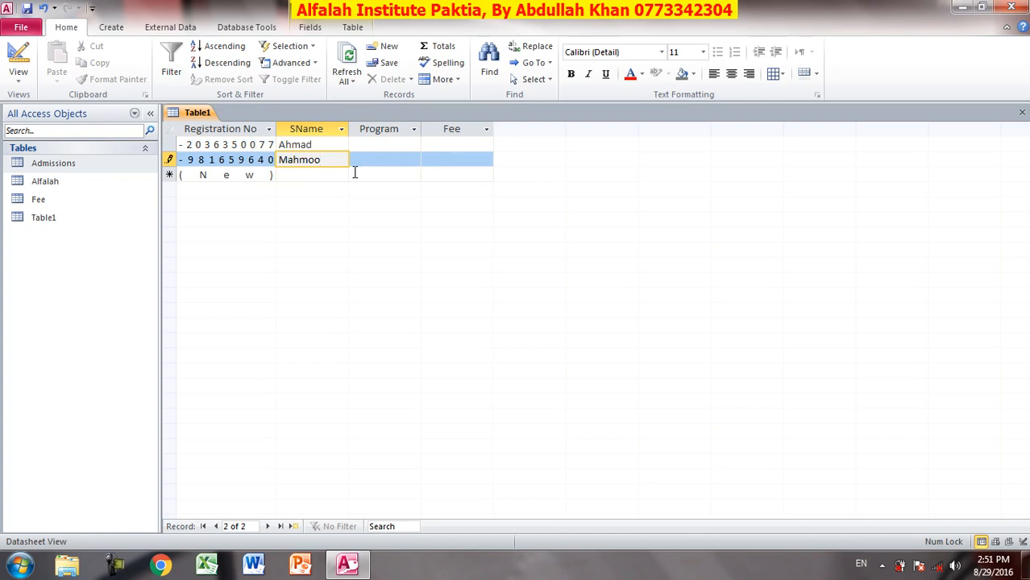
pyautogui.press('Return')
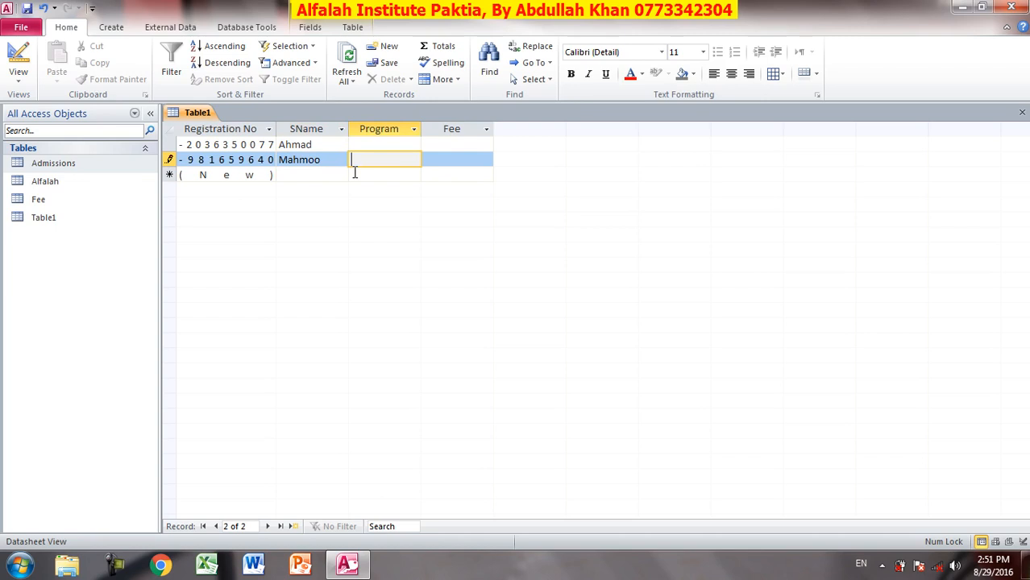
pyautogui.press('Down')
pyautogui.press('Left')
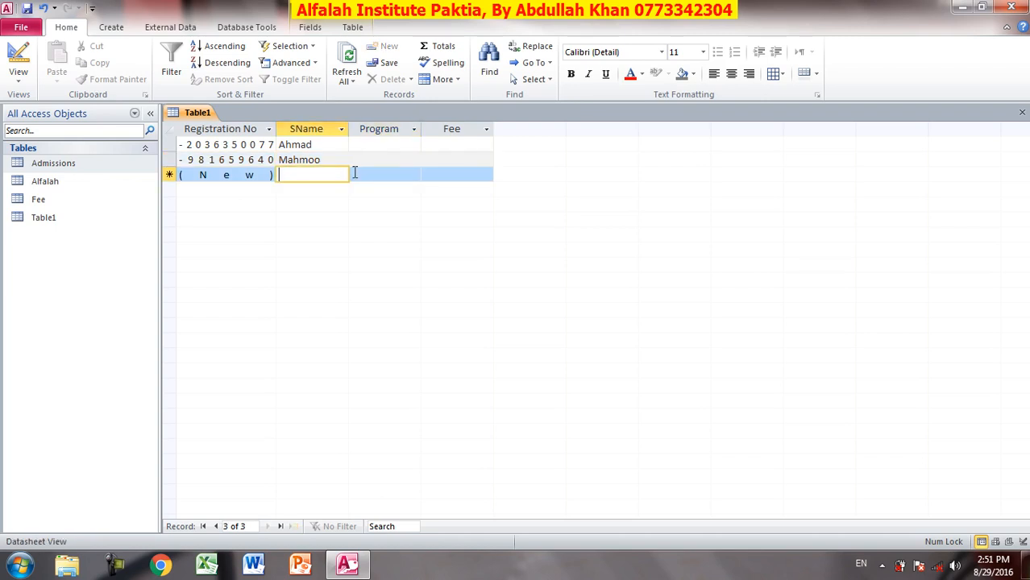
pyautogui.write('Afghan')
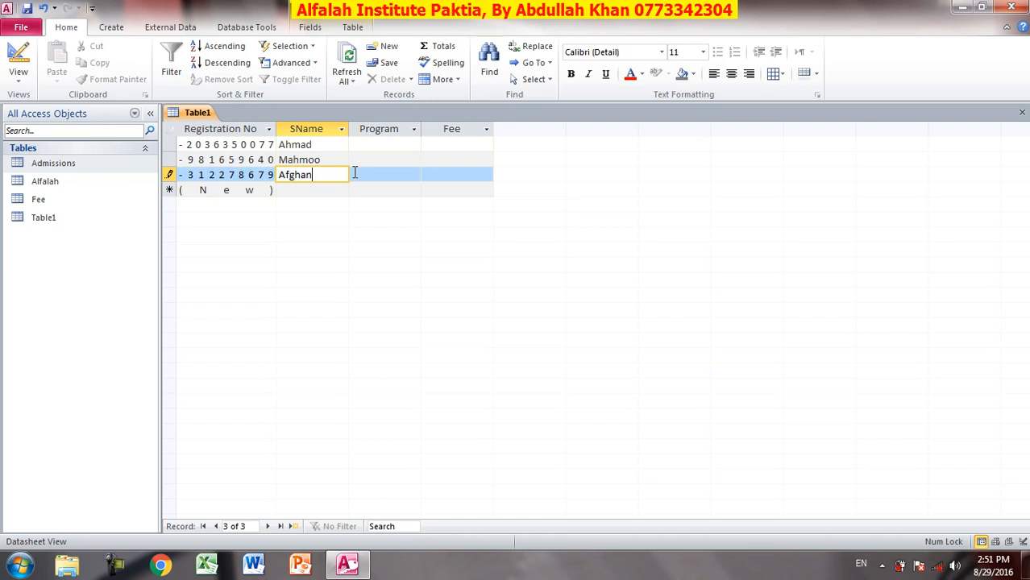
# - Set the SName field's Field Size to 255 in Design view, save the table and return to Datasheet view
pyautogui.click(18, 55)
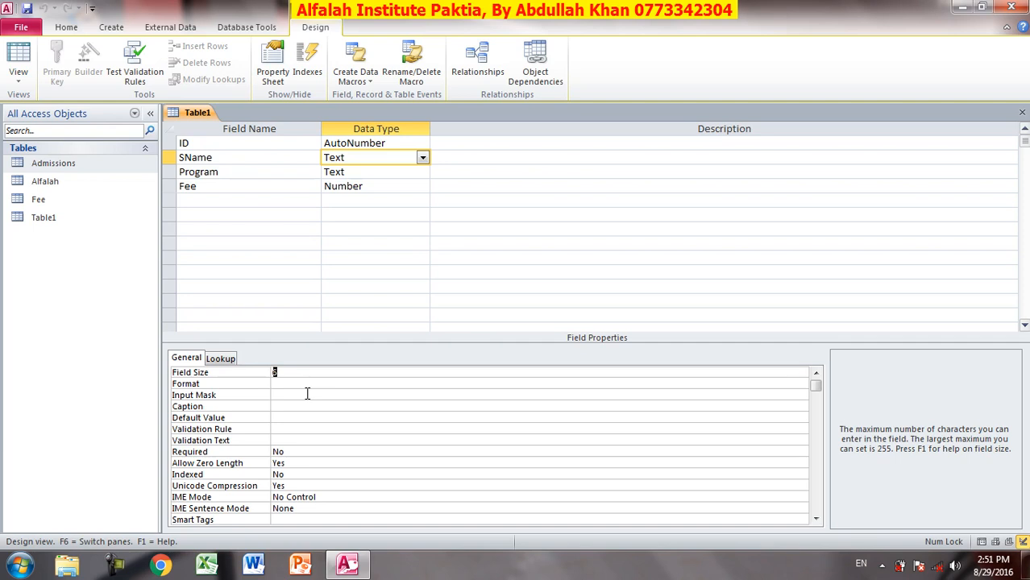
pyautogui.write('3')
pyautogui.press('BackSpace')
pyautogui.press('BackSpace')
pyautogui.write('255')
pyautogui.click(278, 384)
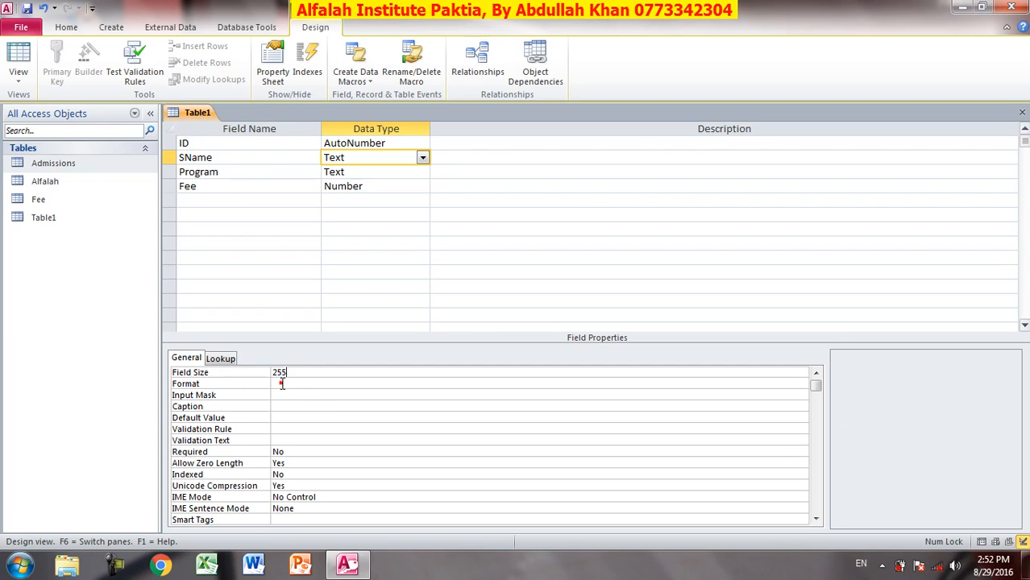
pyautogui.click(18, 65)
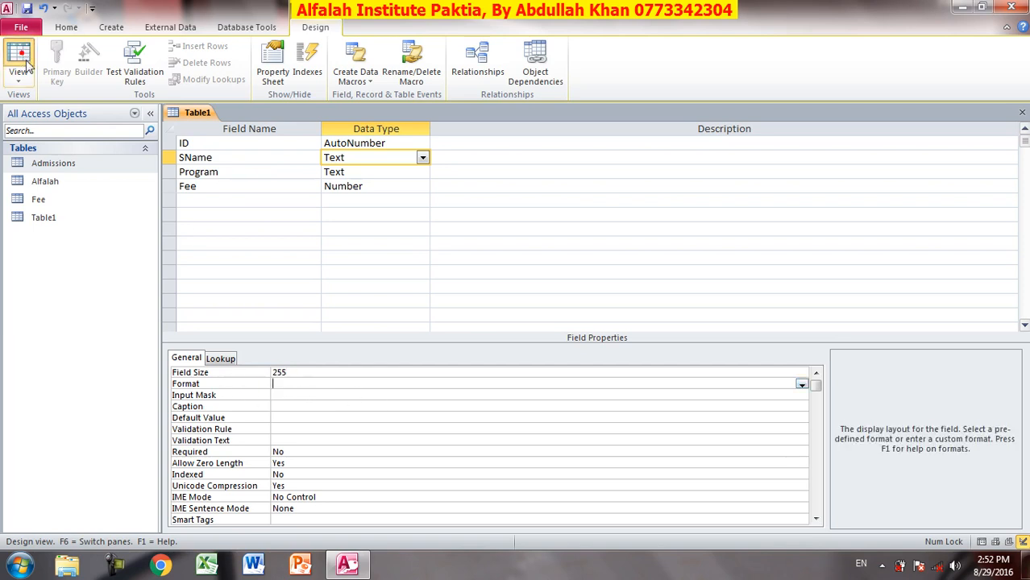
pyautogui.click(489, 322)
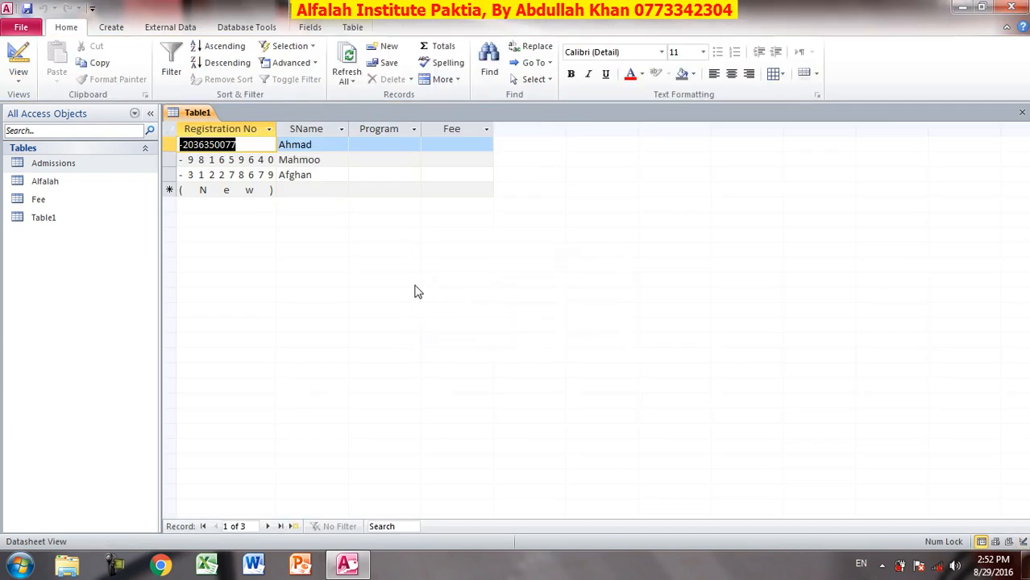
# - Delete all records from Table1, then set the SName field's Format to > in Design view and save the table
pyautogui.hotkey('ctrl', 'a')
pyautogui.press('Delete')
pyautogui.click(485, 324)
pyautogui.click(16, 57)
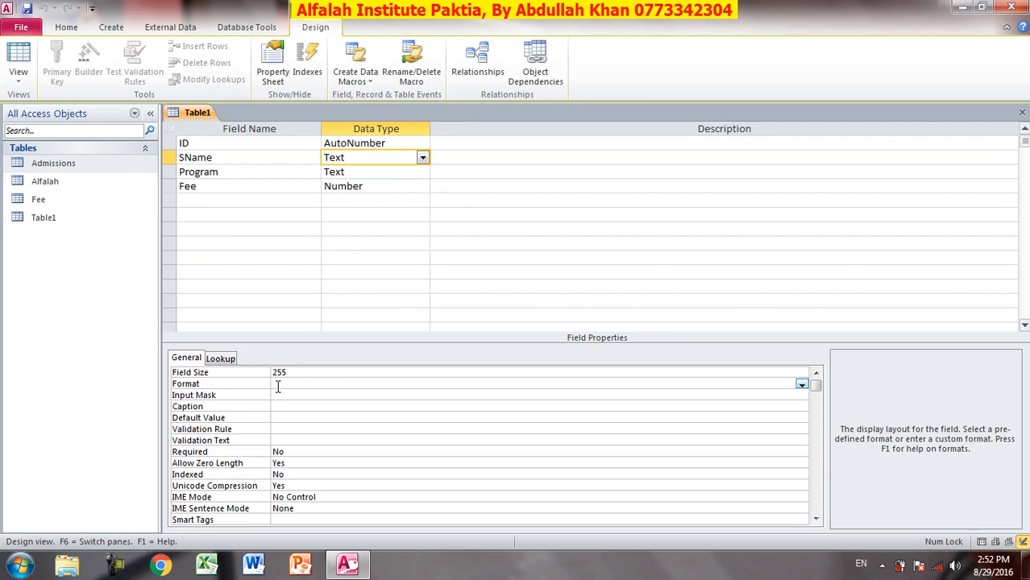
pyautogui.write('>')
pyautogui.click(18, 62)
pyautogui.click(489, 322)
# - Add five records with student names entered in lowercase in the SName field to test the > format
pyautogui.click(304, 143)
pyautogui.write('jgab')
pyautogui.press('BackSpace')
pyautogui.press('BackSpace')
pyautogui.press('BackSpace')
pyautogui.press('BackSpace')
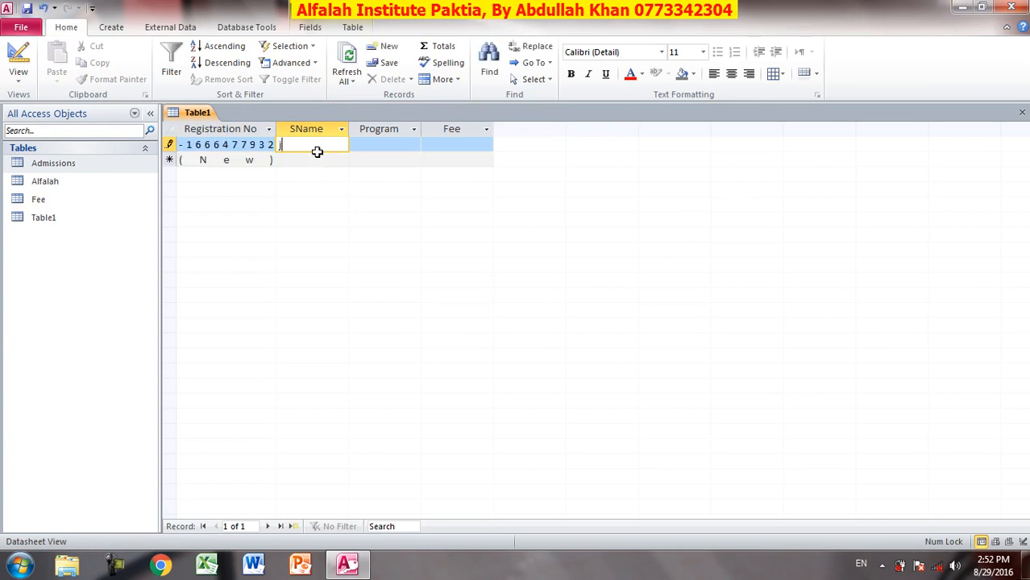
pyautogui.write('khan')
pyautogui.press('Down')
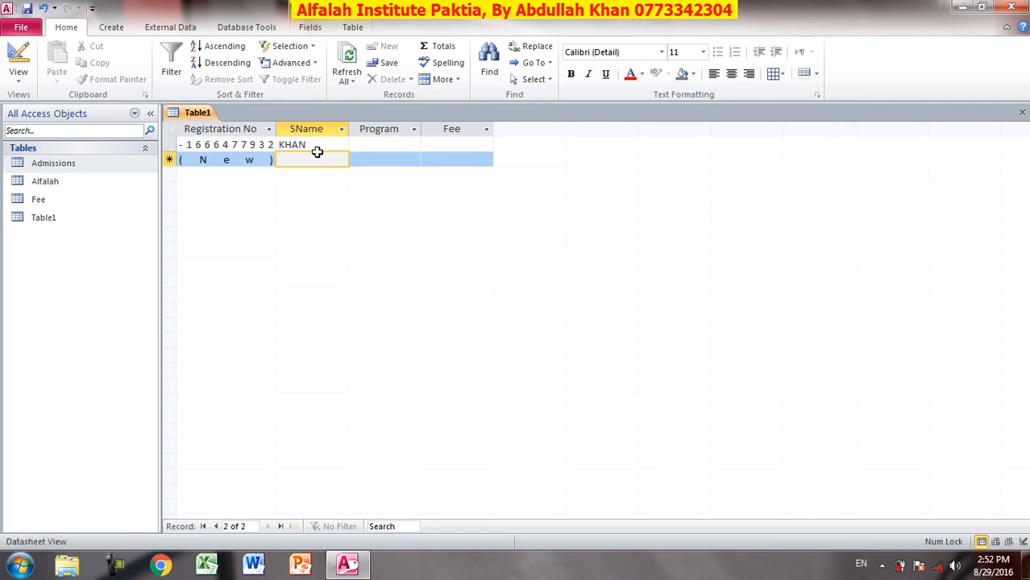
pyautogui.write('jan')
pyautogui.press('Down')
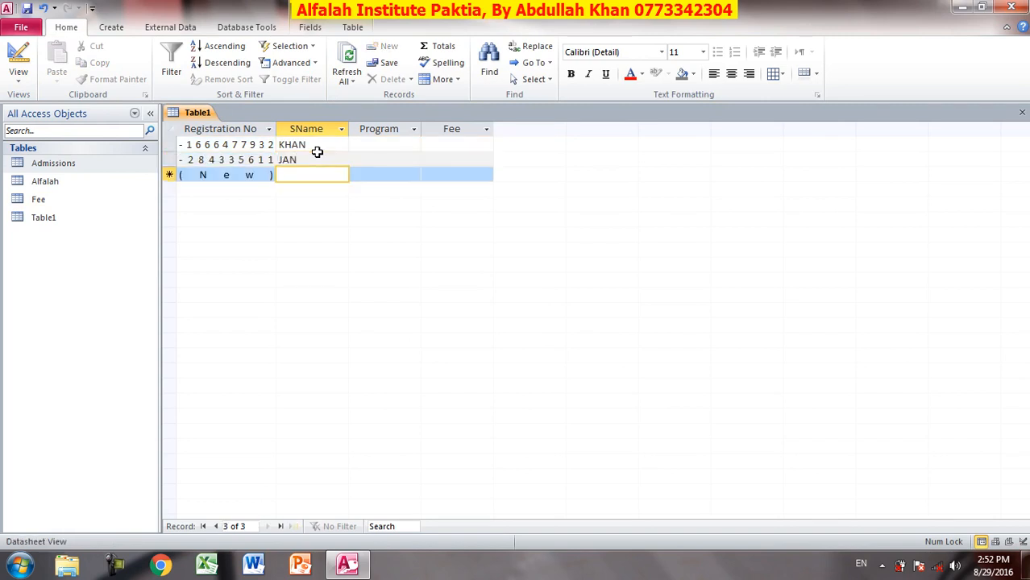
pyautogui.write('ali')
pyautogui.press('Down')
pyautogui.write('wali')
pyautogui.press('Down')
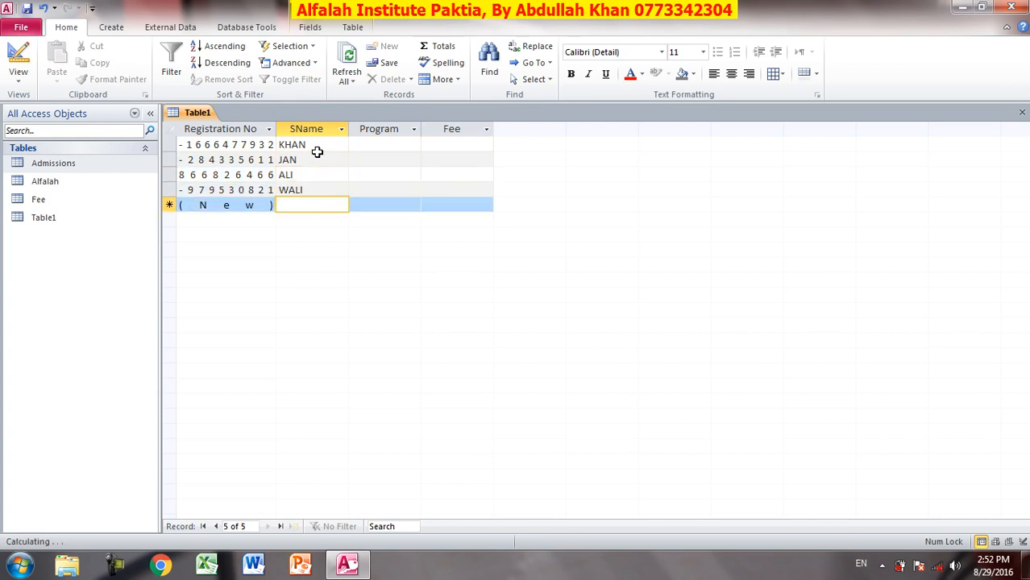
pyautogui.write('khyali')
pyautogui.press('Down')
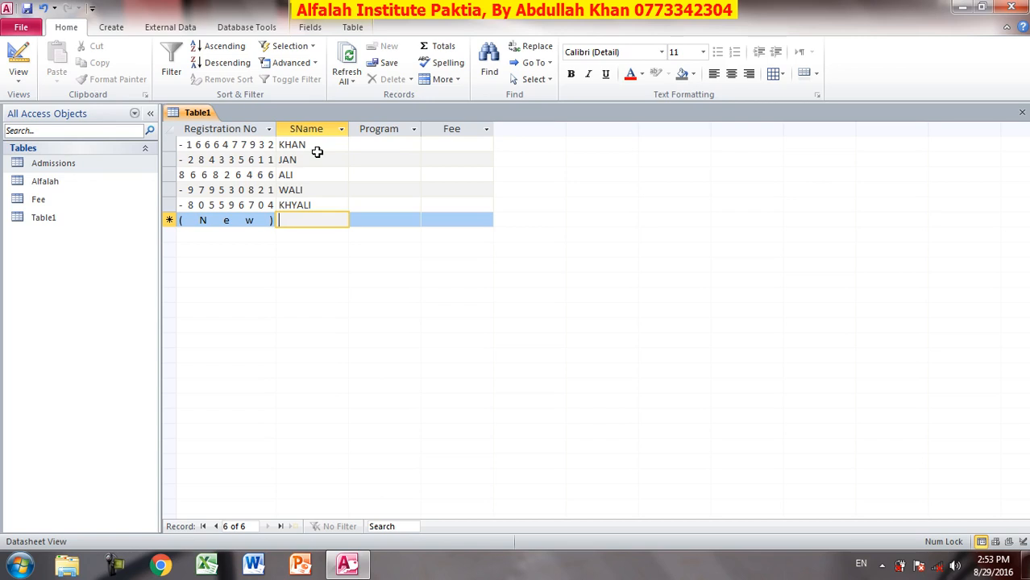
# - Delete all test records, replace the SName field's Format with < in Design view and save the table
pyautogui.hotkey('ctrl', 'a')
pyautogui.press('Delete')
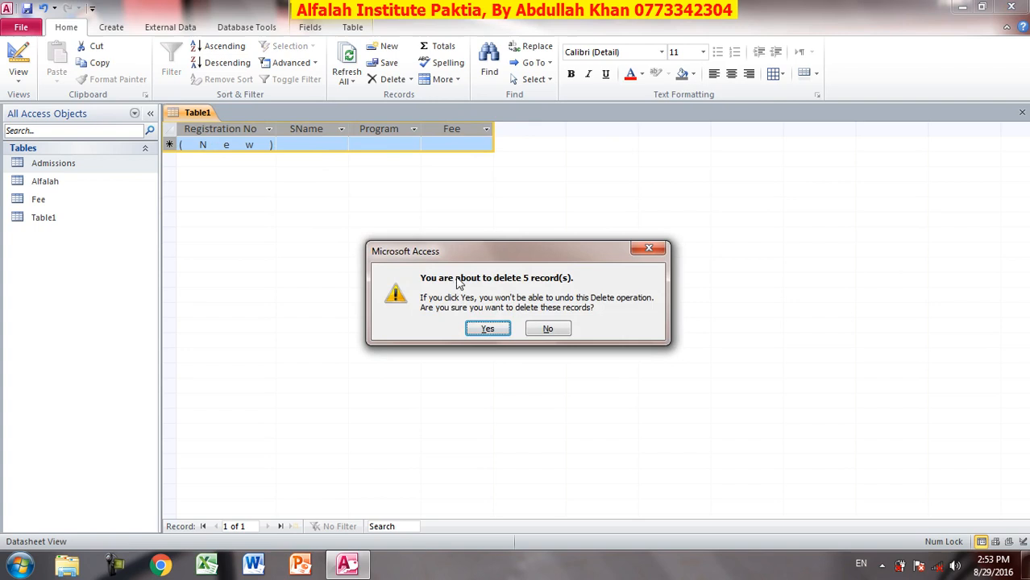
pyautogui.click(486, 328)
pyautogui.click(20, 57)
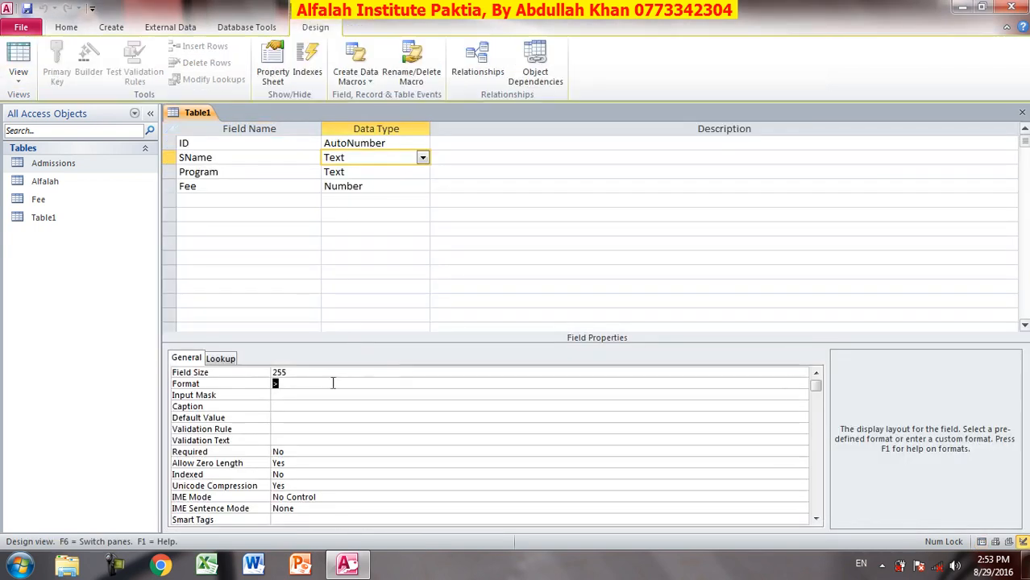
pyautogui.press('BackSpace')
pyautogui.write('<')
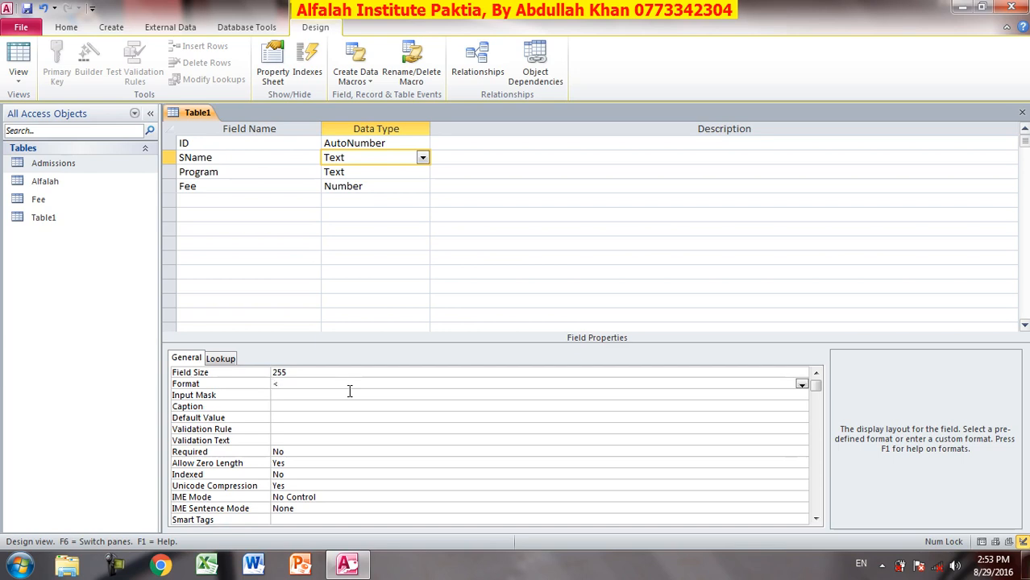
pyautogui.click(17, 63)
pyautogui.click(479, 324)
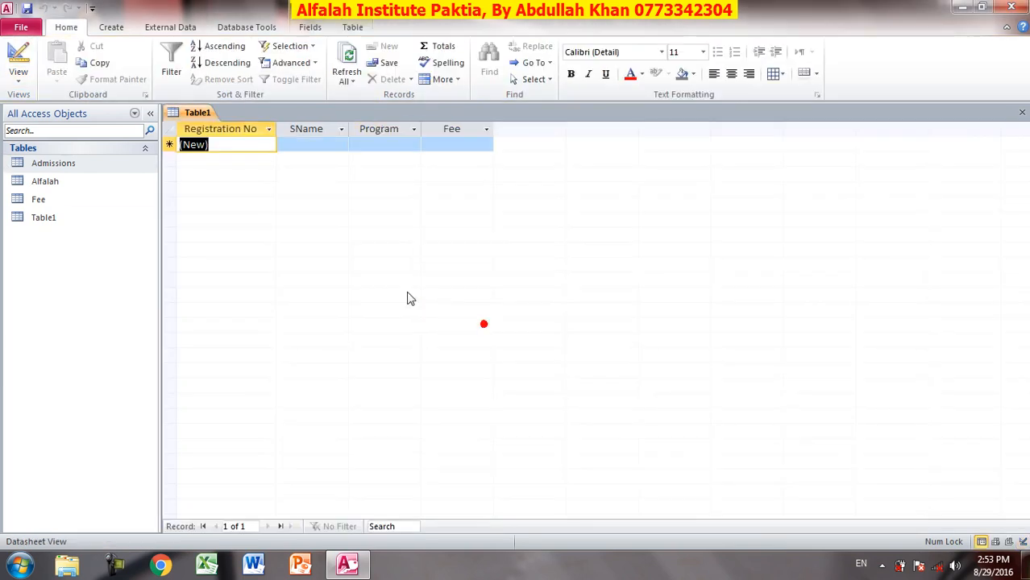
# - Add two records with student names entered in capital letters in the SName field to test the < format
pyautogui.click(307, 146)
pyautogui.press('capslock')
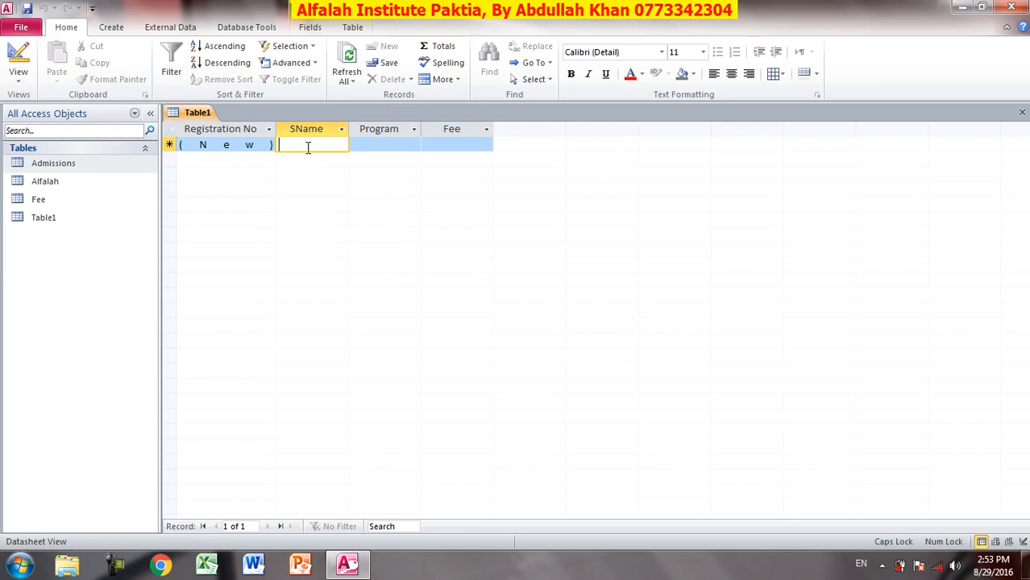
pyautogui.write('JAN')
pyautogui.press('Down')
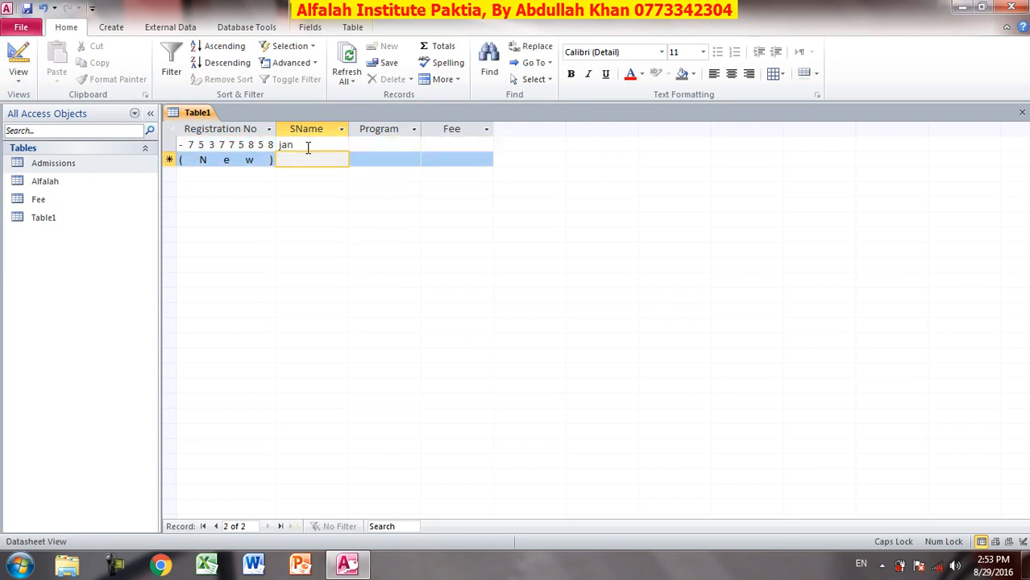
pyautogui.write('KHAN')
pyautogui.press('Down')
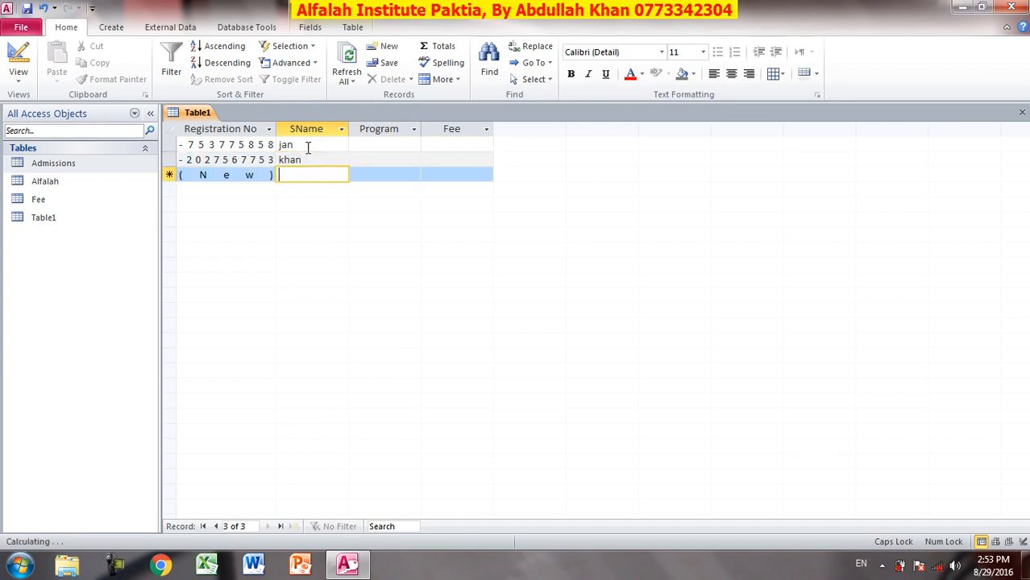
# - Delete all test records, set the SName field's Format to ![Red] in Design view and save the table
pyautogui.hotkey('ctrl', 'a')
pyautogui.press('Delete')
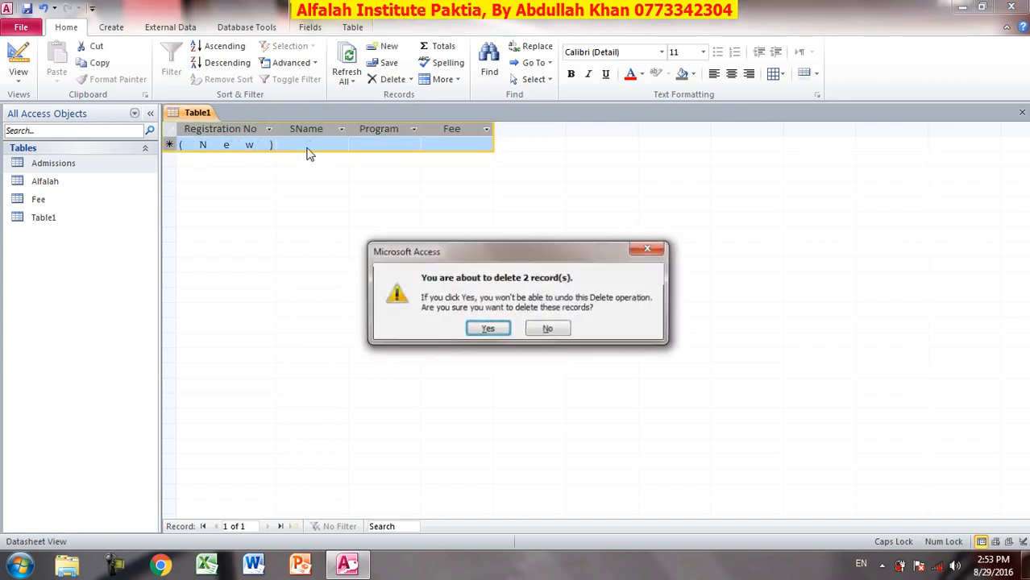
pyautogui.click(485, 330)
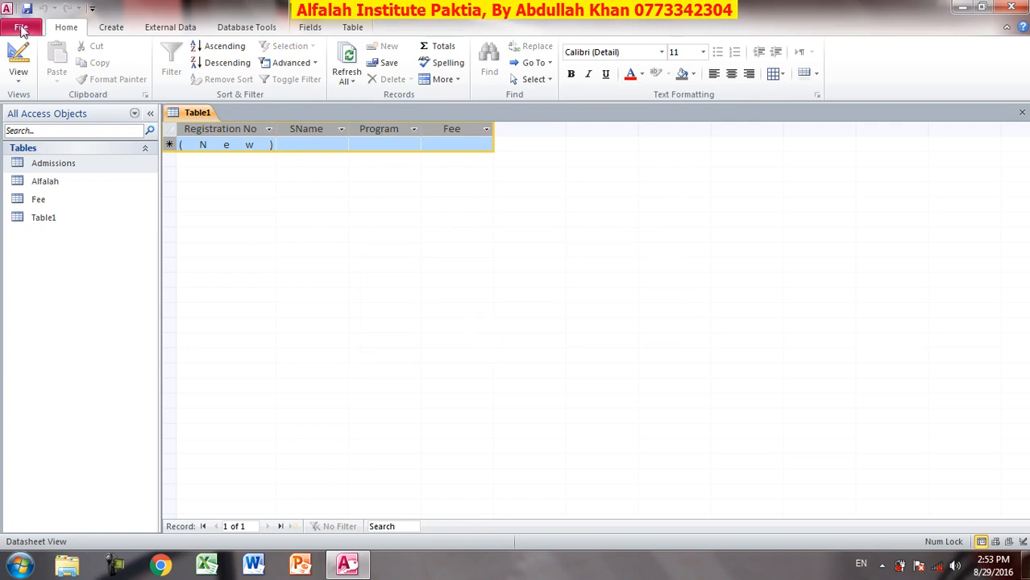
pyautogui.click(18, 59)
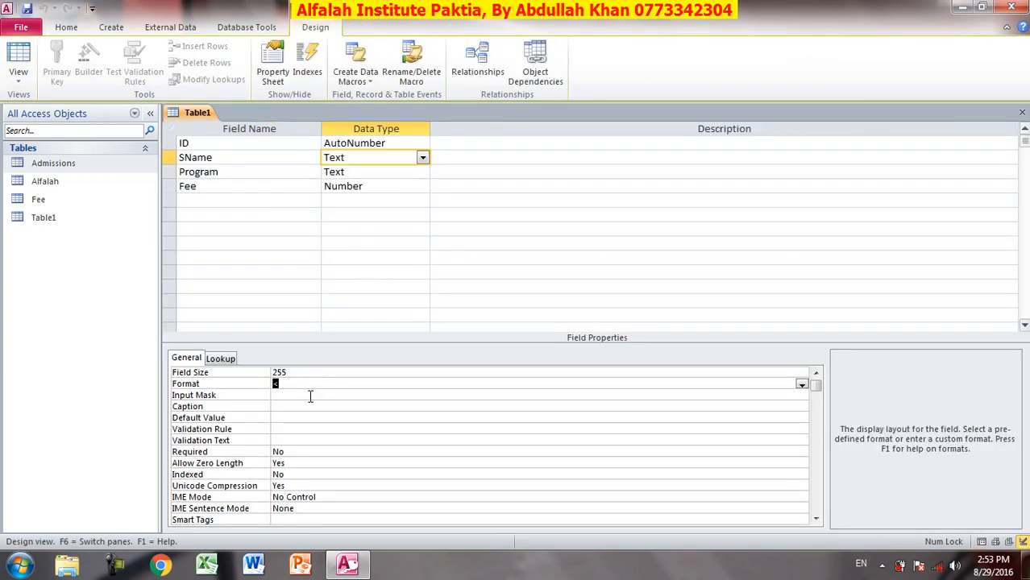
pyautogui.write('!')
pyautogui.write('Red]')
pyautogui.click(17, 66)
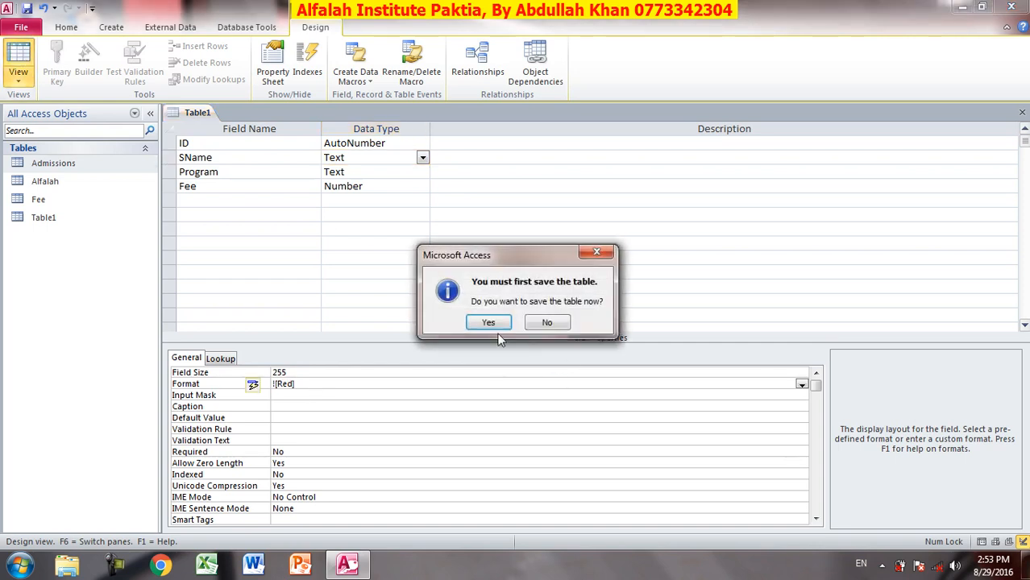
pyautogui.click(486, 324)
# - Add eight test records with SName values sdf, sdfdsf, sdfsdf, sdfsfsdfs, sdf, sdf, sdf and sf
pyautogui.click(293, 144)
pyautogui.write('sdf')
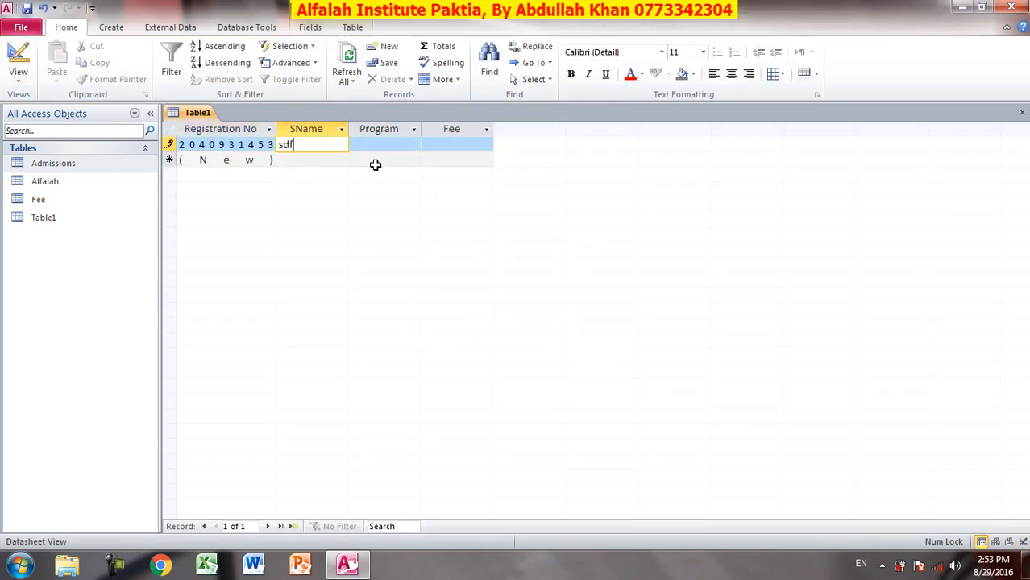
pyautogui.press('Down')
pyautogui.write('sdfdsf')
pyautogui.press('Down')
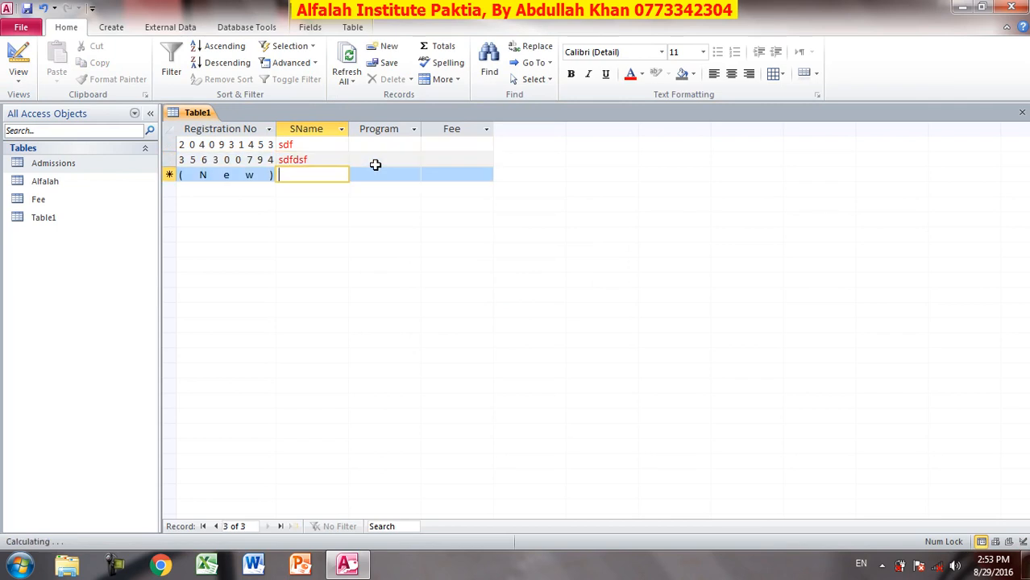
pyautogui.write('sdfsdf')
pyautogui.press('Down')
pyautogui.write('sdfsfsdfs')
pyautogui.press('Down')
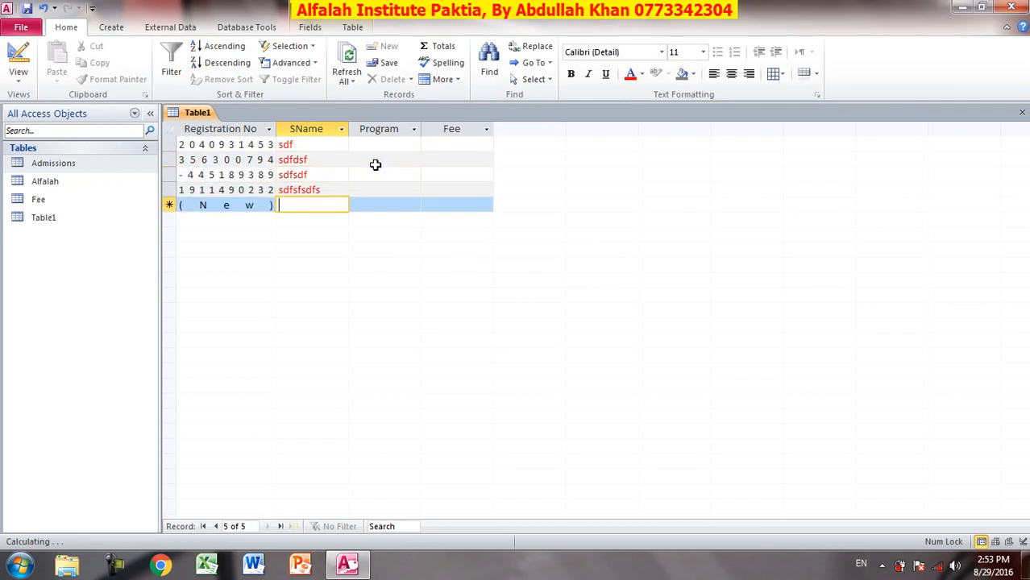
pyautogui.write('sdf')
pyautogui.press('Down')
pyautogui.write('sdf')
pyautogui.press('Down')
pyautogui.write('sdf')
pyautogui.press('Down')
pyautogui.write('sf')
pyautogui.press('Down')
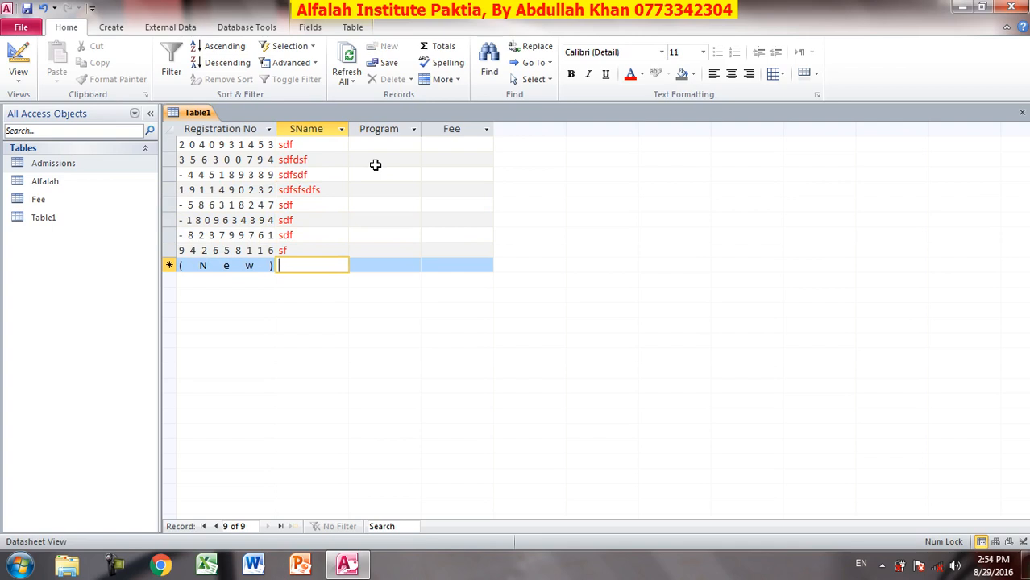
# - Delete all test records, clear the SName field's Format in Design view and select its Input Mask property
pyautogui.hotkey('ctrl', 'a')
pyautogui.press('Delete')
pyautogui.press('Return')
pyautogui.click(16, 55)
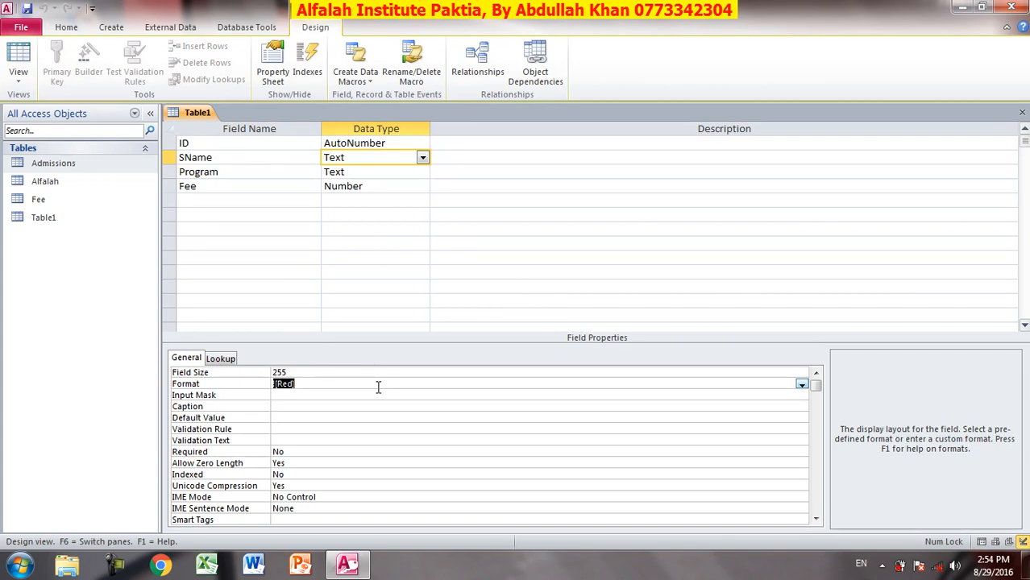
pyautogui.press('BackSpace')
pyautogui.click(289, 395)
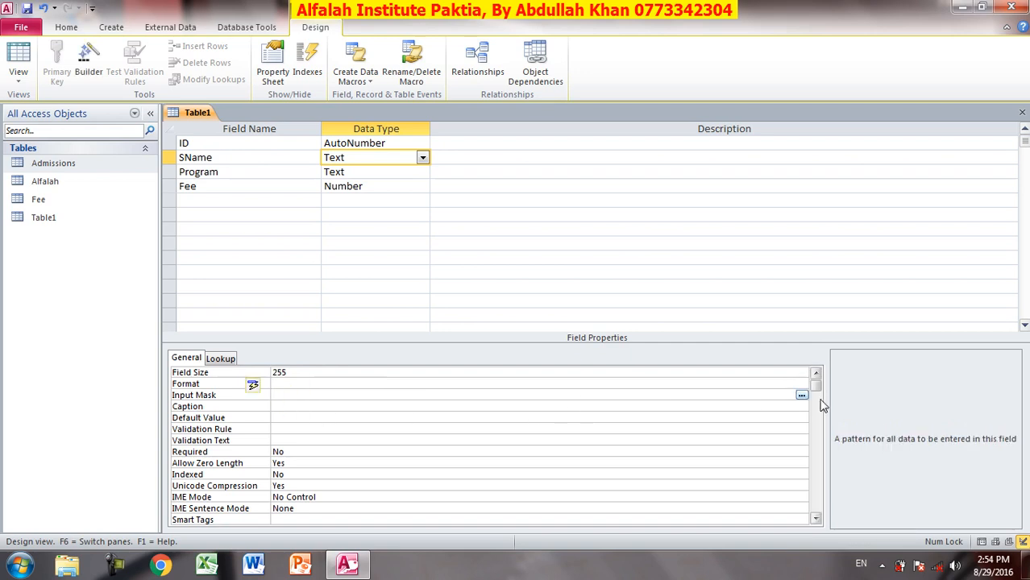